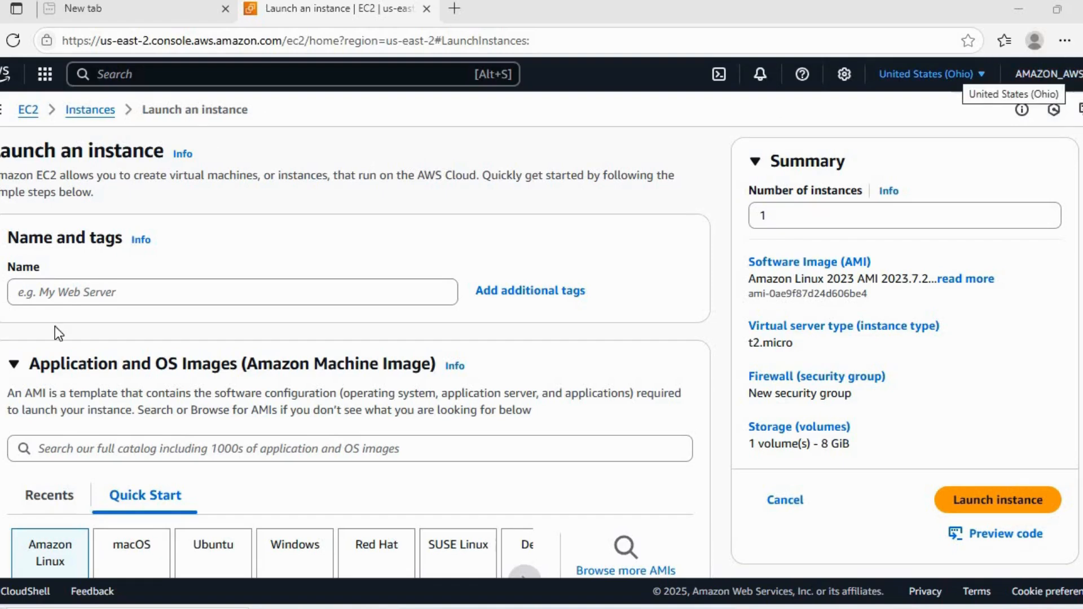
Name the new instance linux2.
{"action": "left_click", "coordinate": [70, 303]}
{"action": "type", "text": "linux2"}
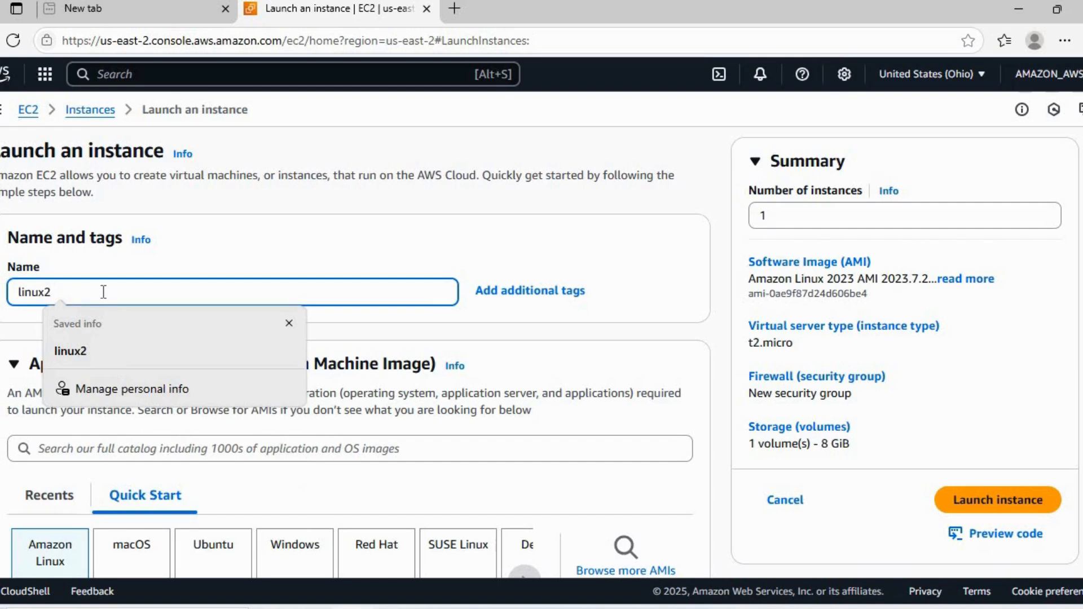
{"action": "left_click", "coordinate": [283, 251]}
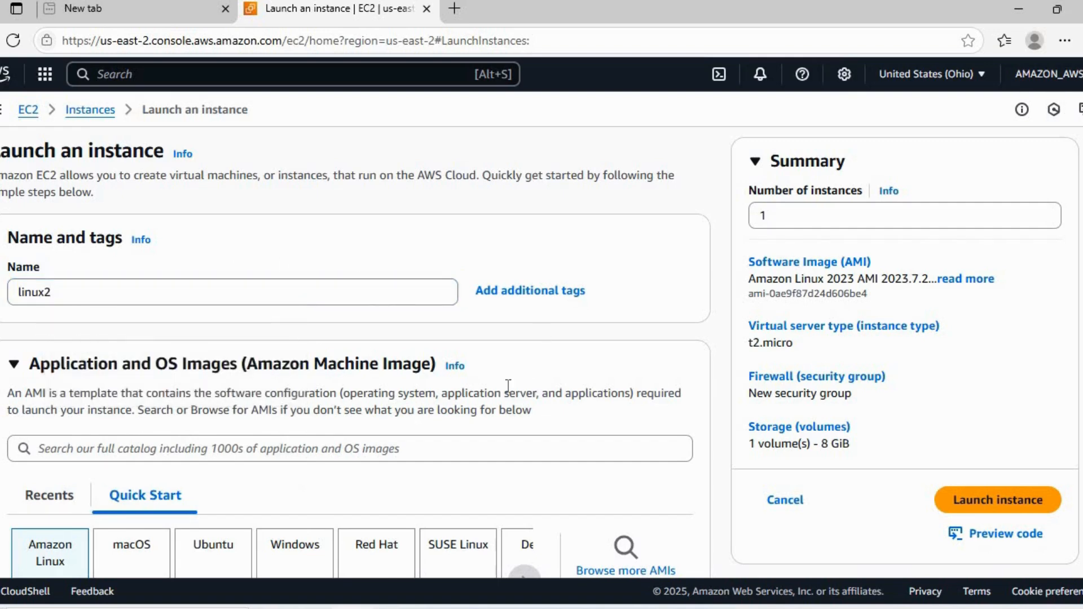
Keep the Amazon Linux 2023 image and choose the existing key pair ohiokey for login.
{"action": "scroll", "coordinate": [508, 382], "scroll_direction": "down", "scroll_amount": 4}
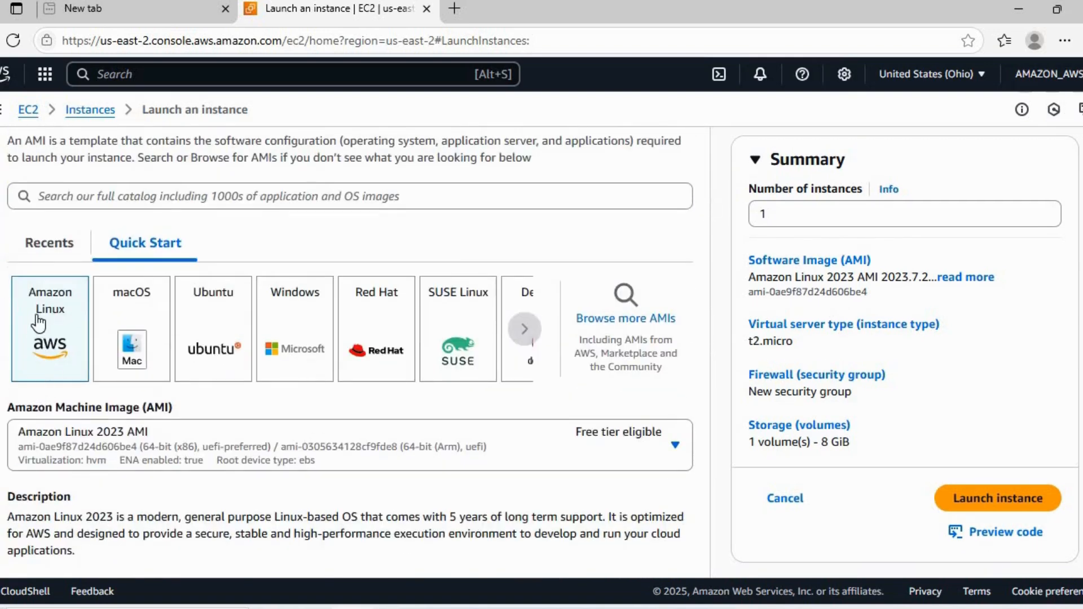
{"action": "scroll", "coordinate": [527, 461], "scroll_direction": "down", "scroll_amount": 1}
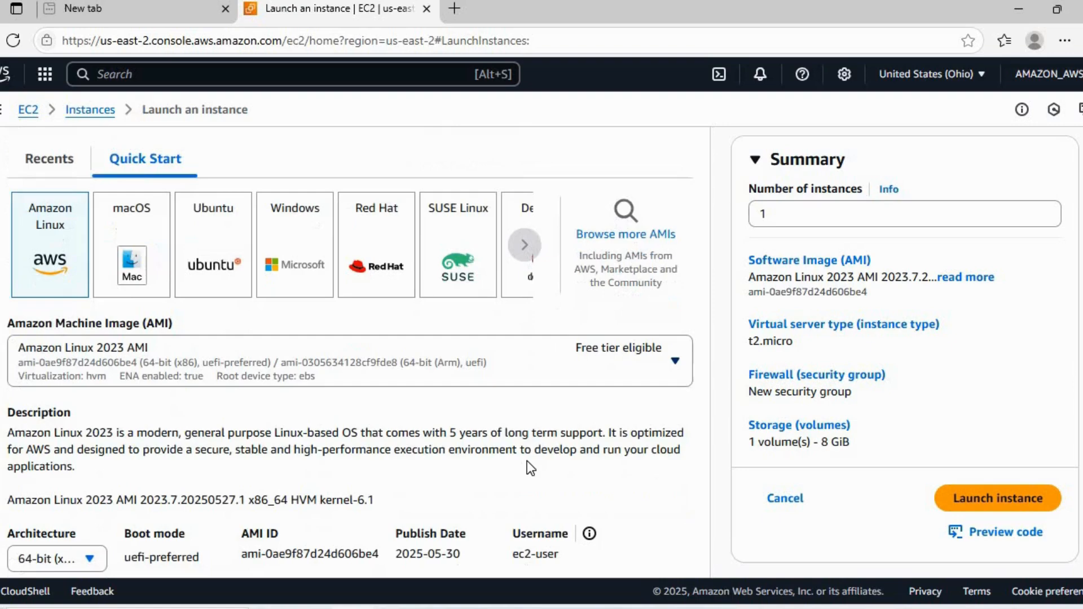
{"action": "scroll", "coordinate": [527, 461], "scroll_direction": "down", "scroll_amount": 5}
{"action": "scroll", "coordinate": [527, 462], "scroll_direction": "down", "scroll_amount": 7}
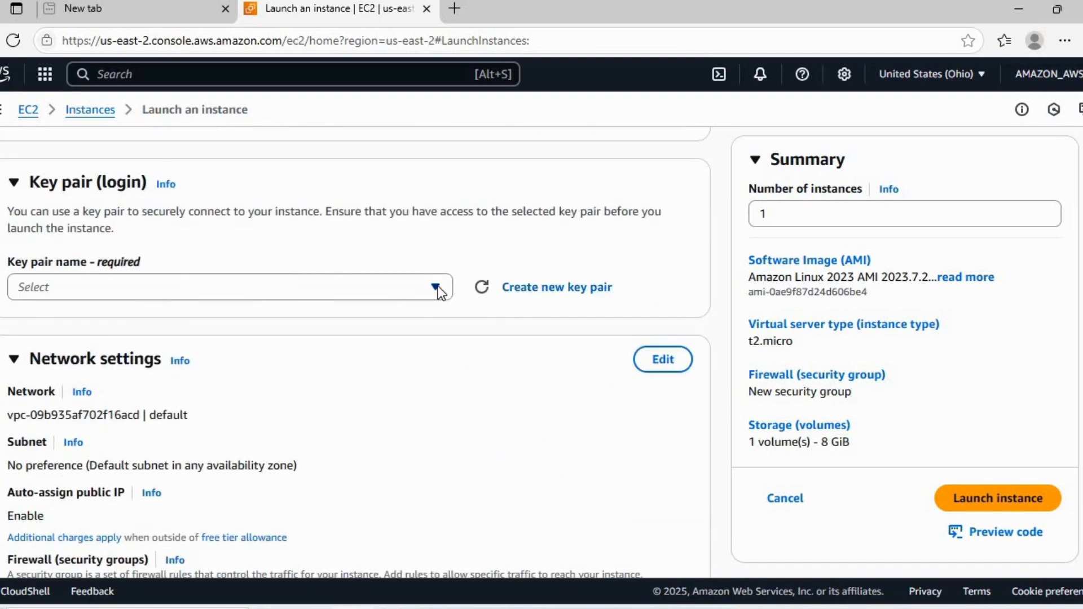
{"action": "left_click", "coordinate": [438, 289]}
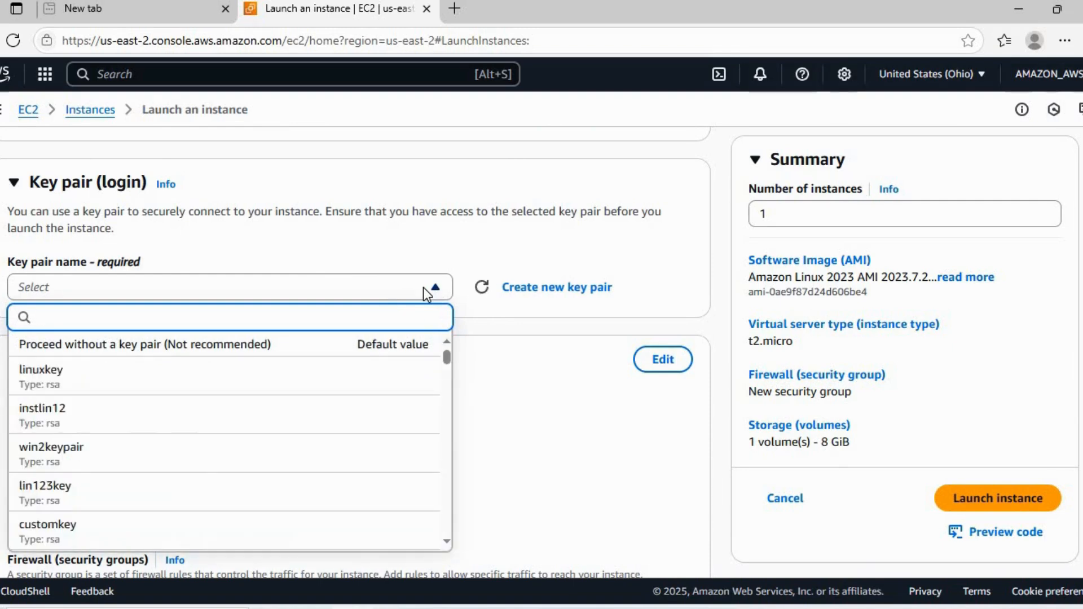
{"action": "type", "text": "ohio"}
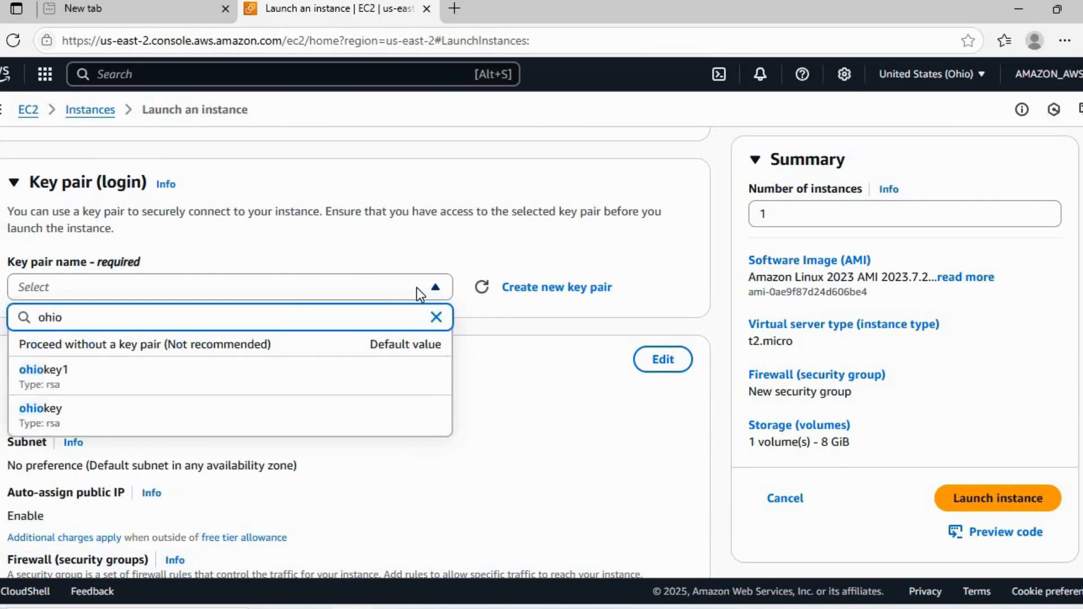
{"action": "left_click", "coordinate": [67, 417]}
Edit the network settings and choose the default VPC's subnet in availability zone us-east-2a.
{"action": "left_click", "coordinate": [687, 375]}
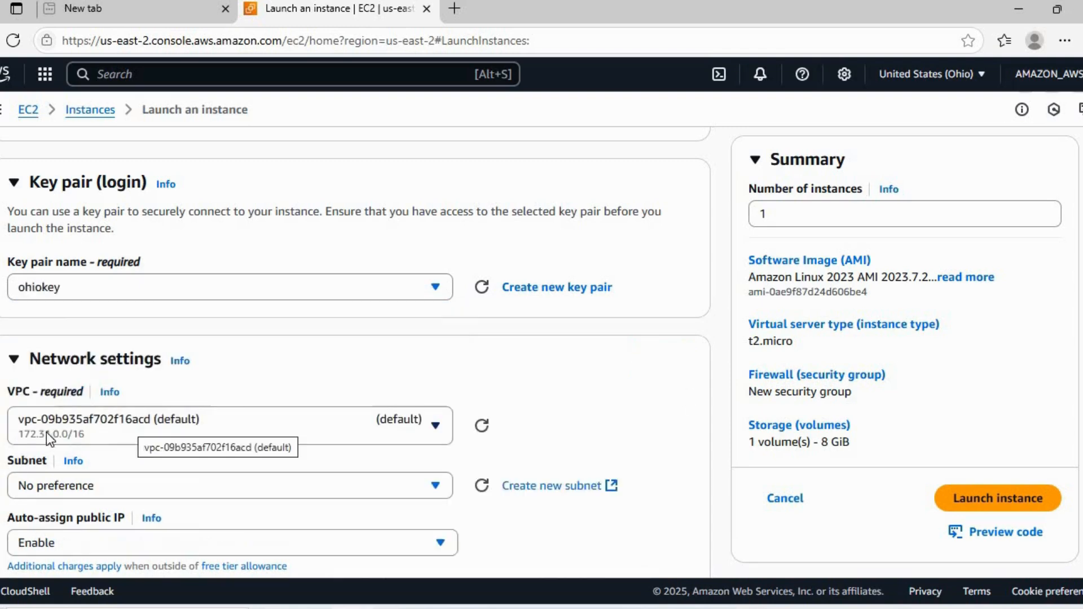
{"action": "left_click", "coordinate": [437, 489]}
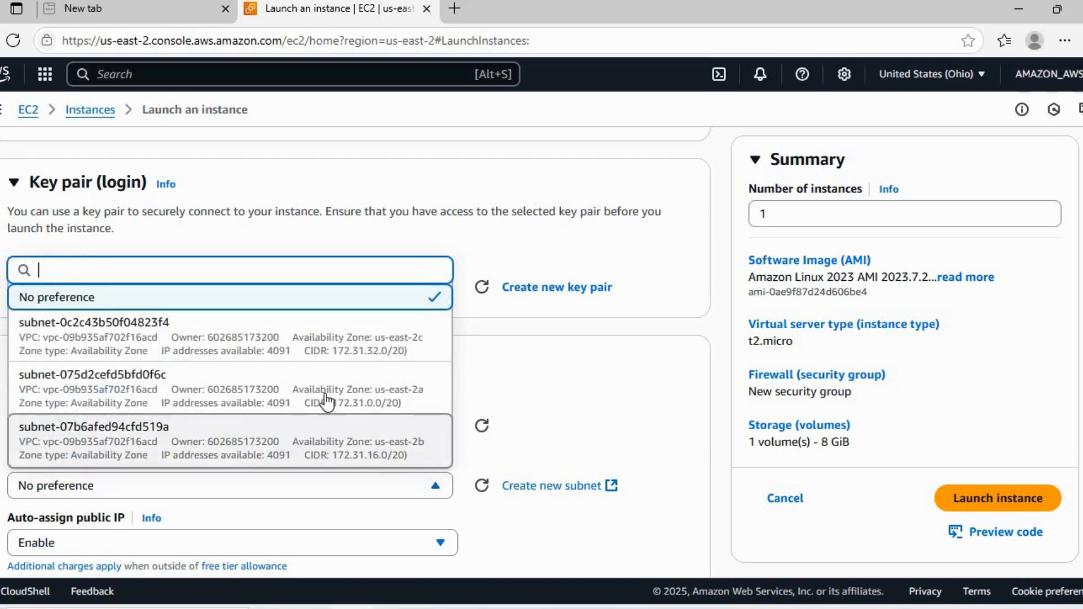
{"action": "key", "text": "Return"}
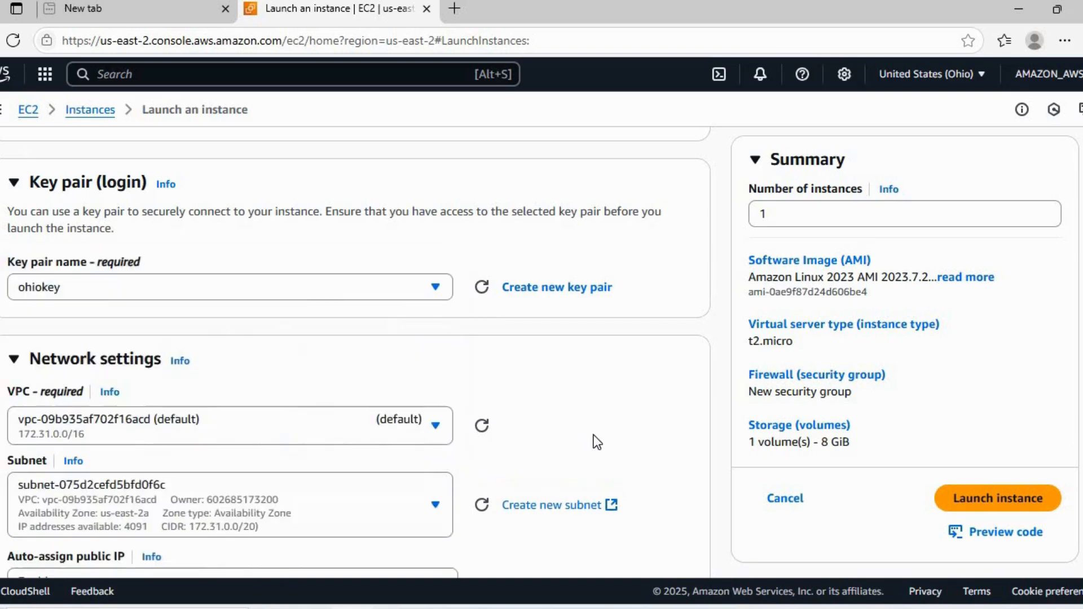
Set the firewall to use an existing security group and assign the one named default.
{"action": "scroll", "coordinate": [594, 443], "scroll_direction": "down", "scroll_amount": 3}
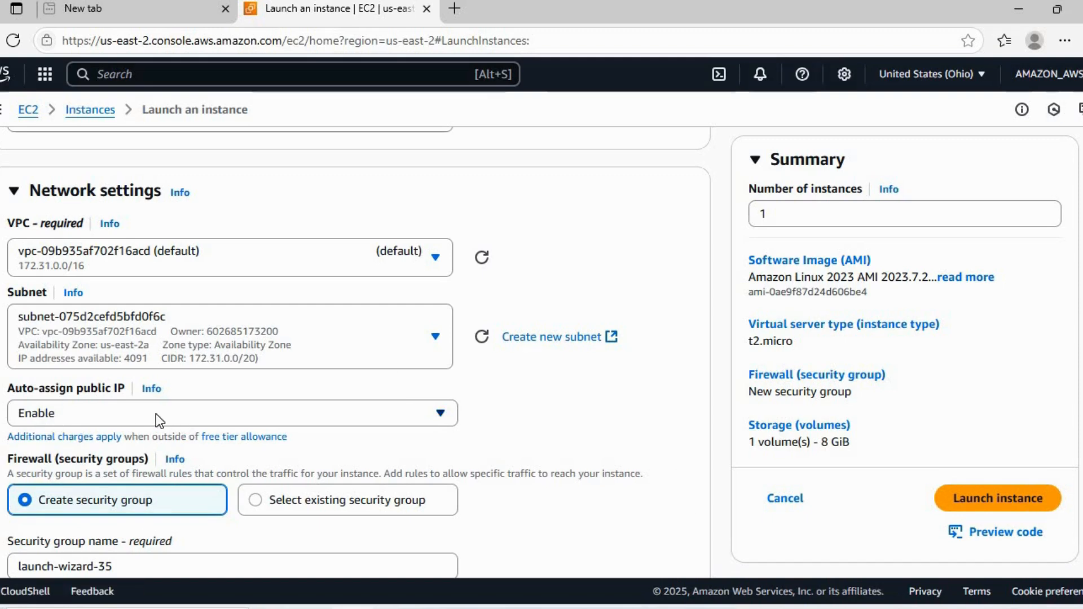
{"action": "scroll", "coordinate": [212, 378], "scroll_direction": "down", "scroll_amount": 1}
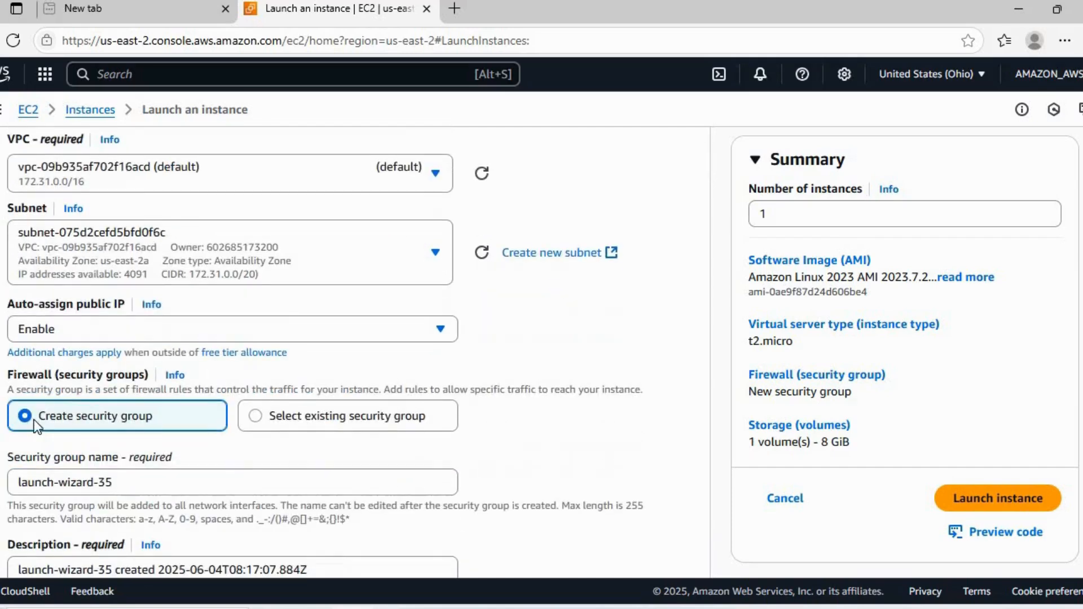
{"action": "left_click", "coordinate": [254, 415]}
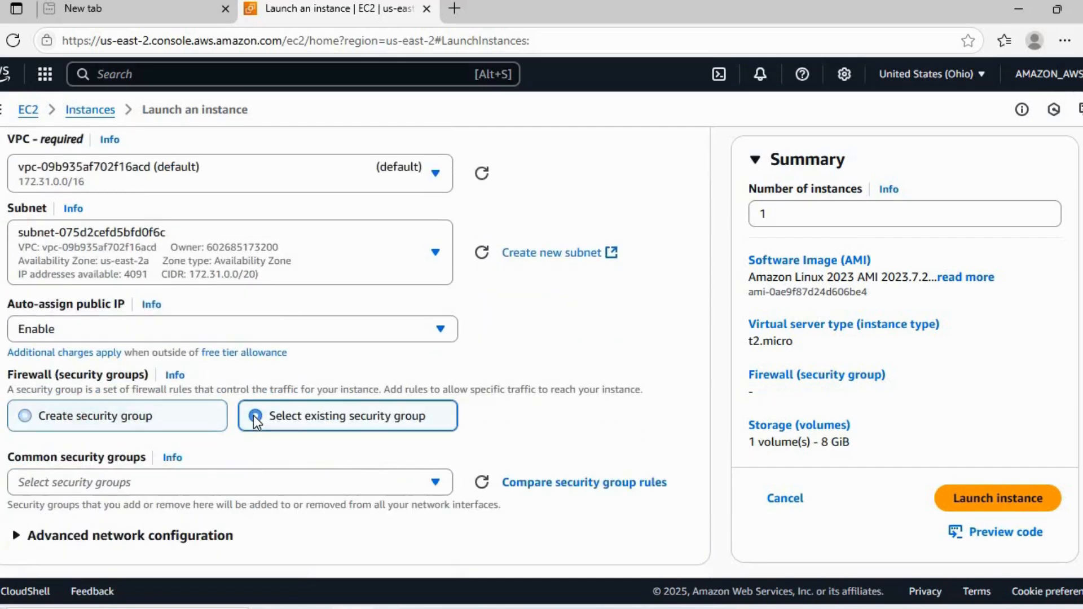
{"action": "left_click", "coordinate": [441, 483]}
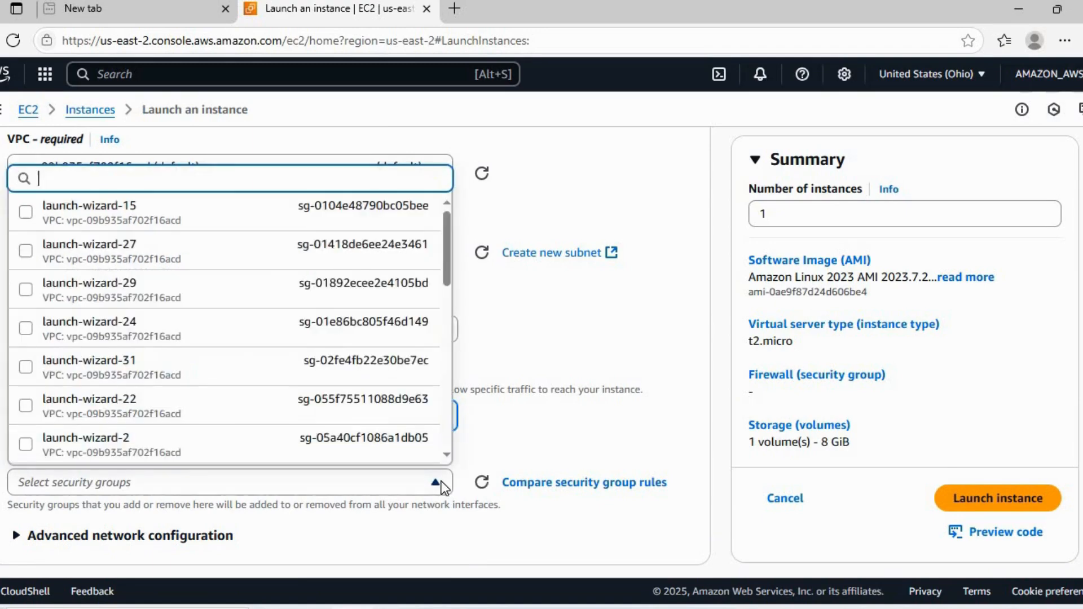
{"action": "scroll", "coordinate": [95, 339], "scroll_direction": "down", "scroll_amount": 10}
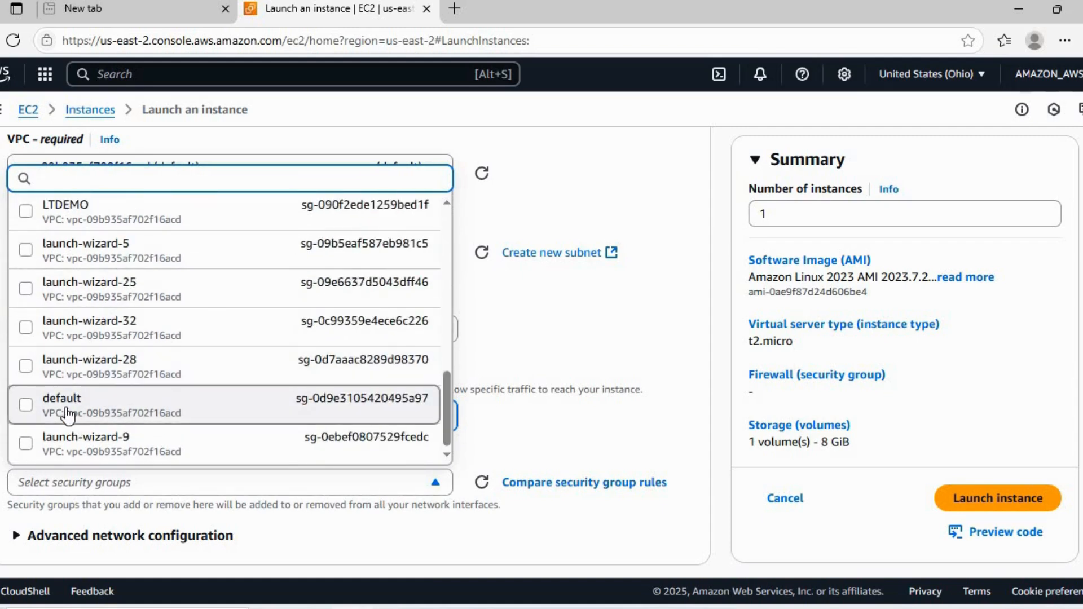
{"action": "left_click", "coordinate": [66, 405]}
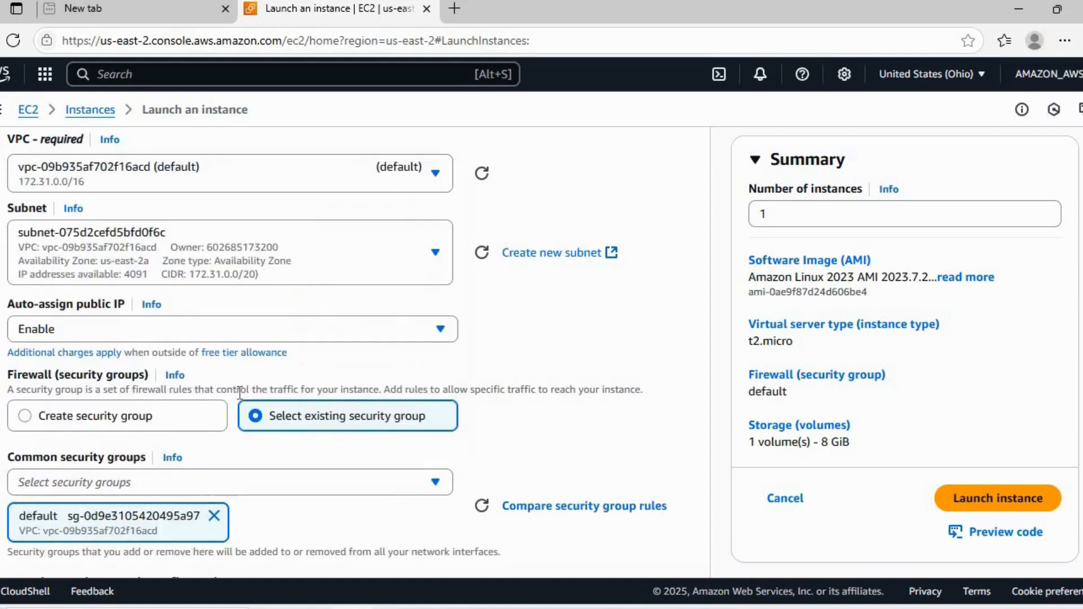
Expand the advanced details of the instance and make the empty user data field ready for input.
{"action": "scroll", "coordinate": [648, 424], "scroll_direction": "down", "scroll_amount": 5}
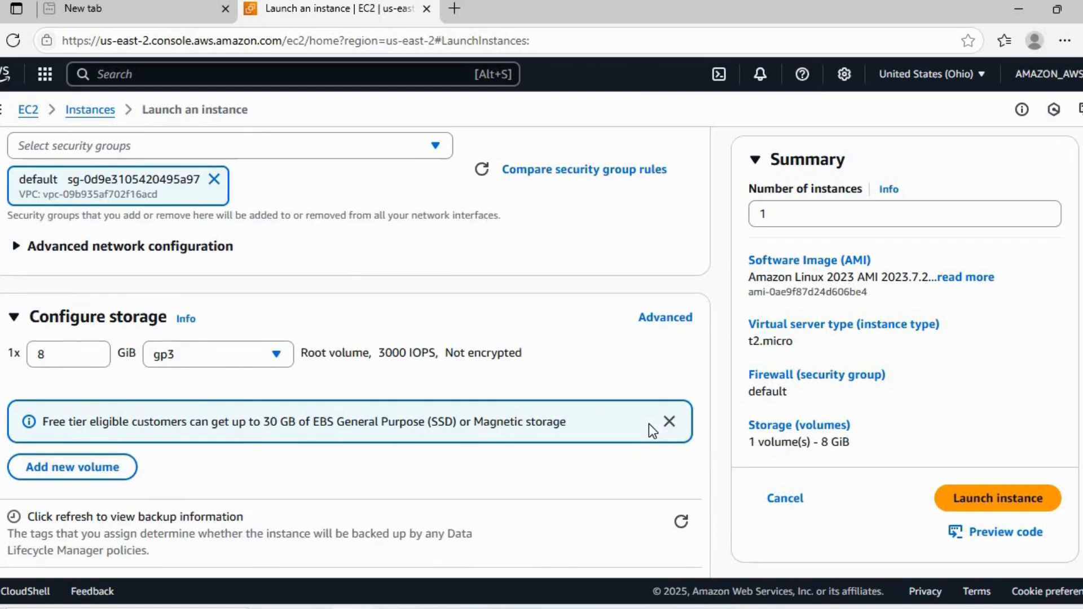
{"action": "scroll", "coordinate": [648, 424], "scroll_direction": "down", "scroll_amount": 3}
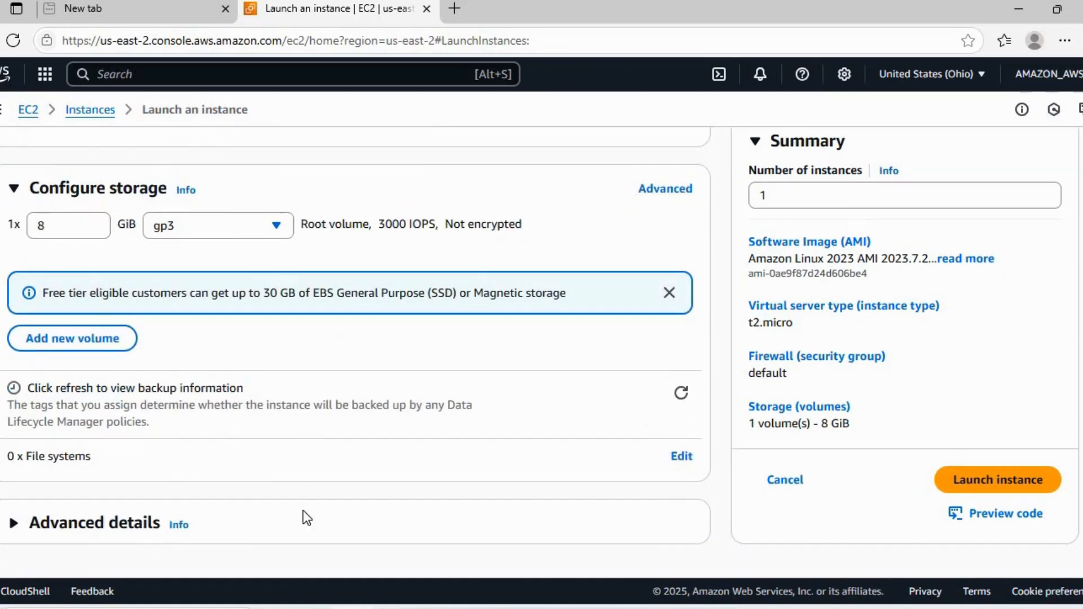
{"action": "left_click", "coordinate": [18, 530]}
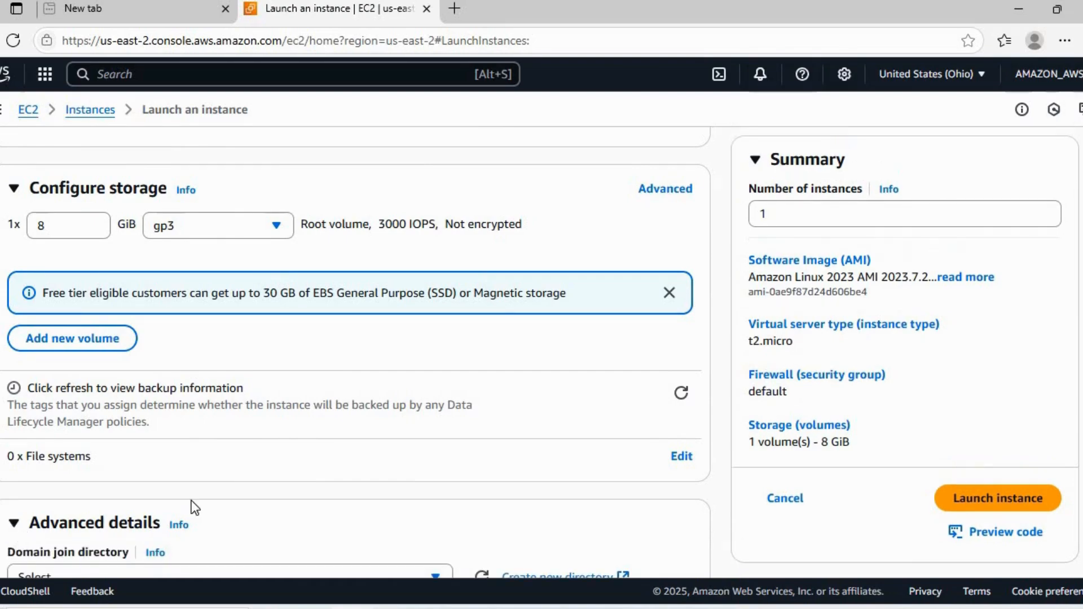
{"action": "scroll", "coordinate": [193, 507], "scroll_direction": "down", "scroll_amount": 3}
{"action": "scroll", "coordinate": [197, 508], "scroll_direction": "down", "scroll_amount": 20}
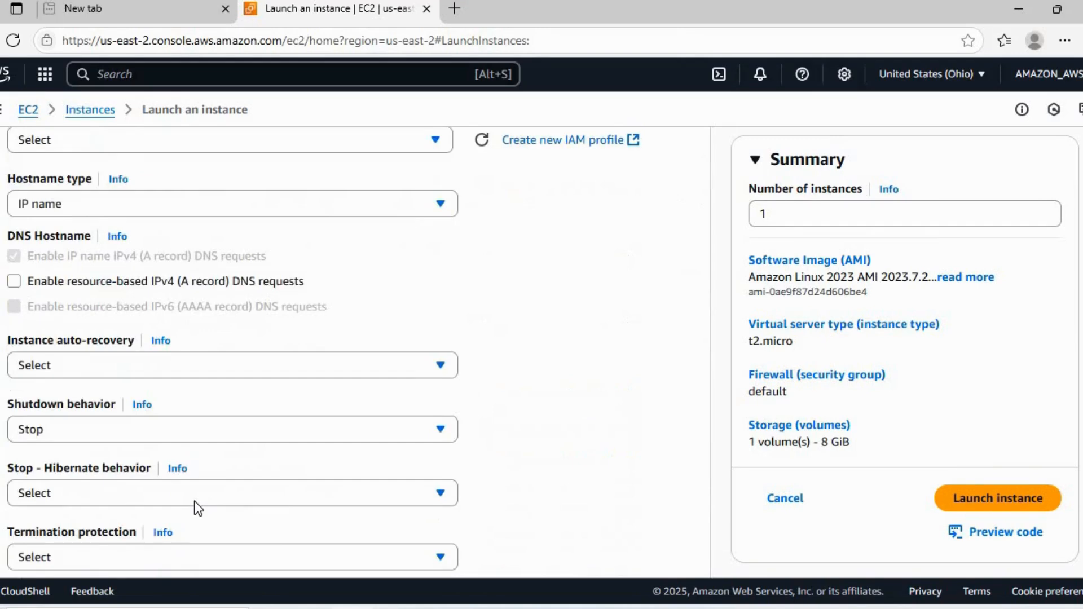
{"action": "scroll", "coordinate": [195, 503], "scroll_direction": "down", "scroll_amount": 12}
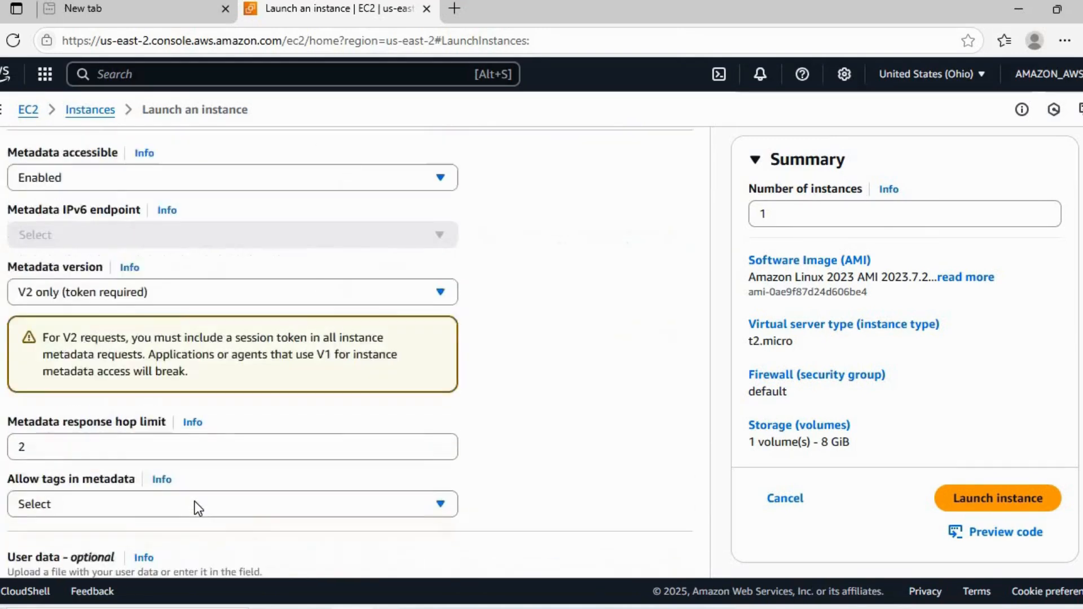
{"action": "left_click", "coordinate": [120, 290]}
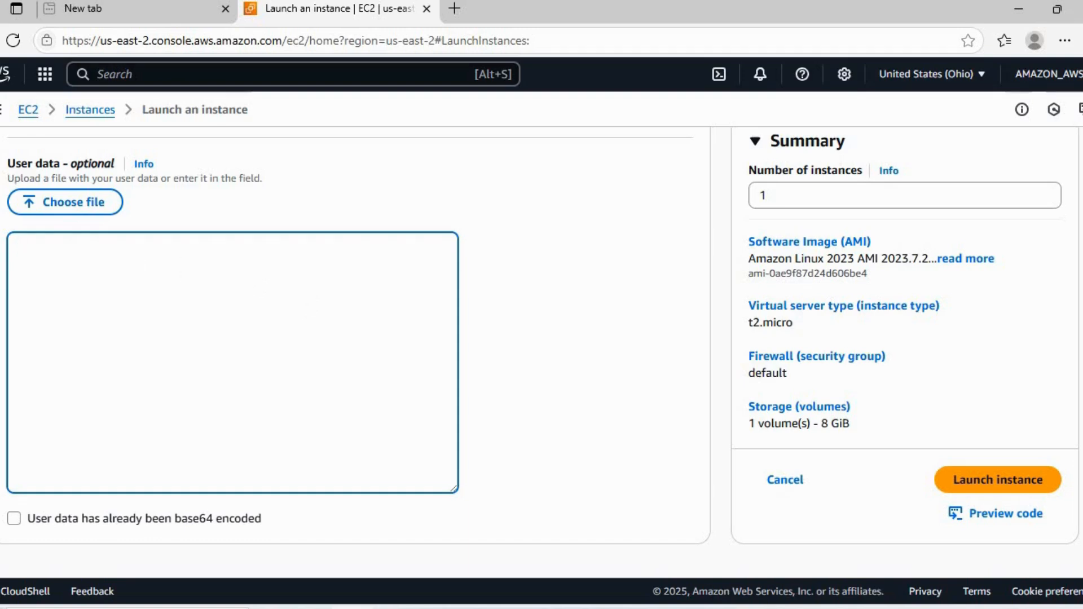
Copy the bash script that installs and starts httpd and clones the site_particles repository from the Notepad notes into the instance's user data.
{"action": "key", "text": "alt+Tab"}
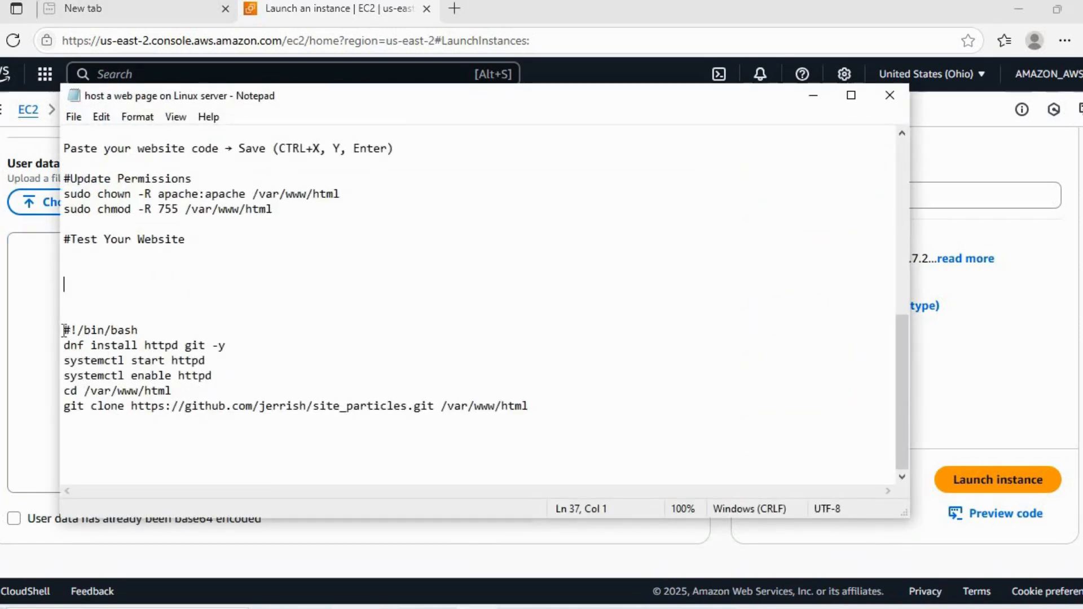
{"action": "left_click_drag", "start_coordinate": [64, 330], "coordinate": [477, 417]}
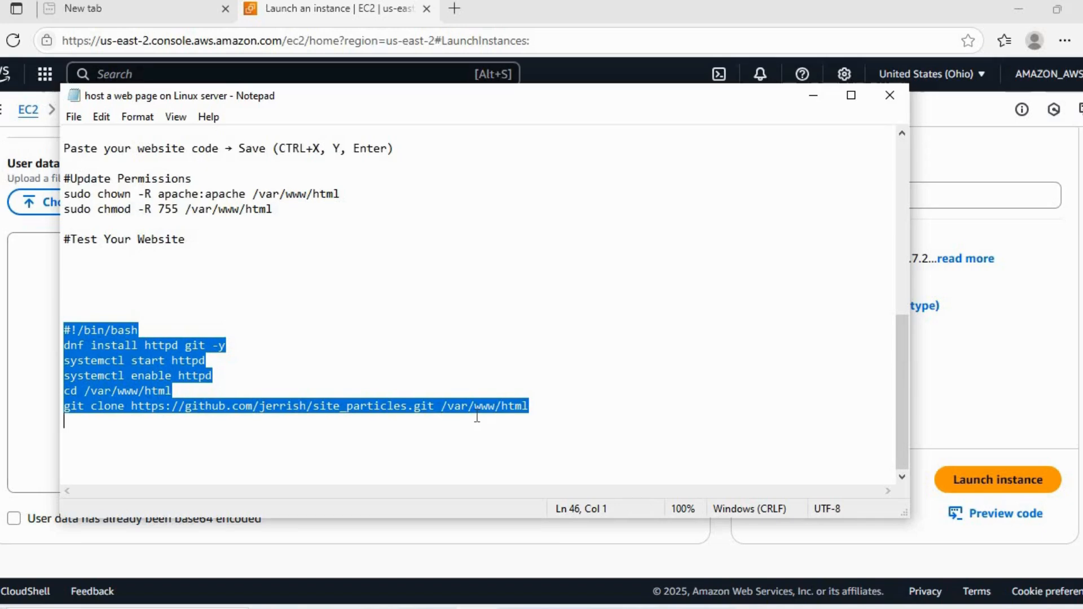
{"action": "left_click", "coordinate": [813, 96]}
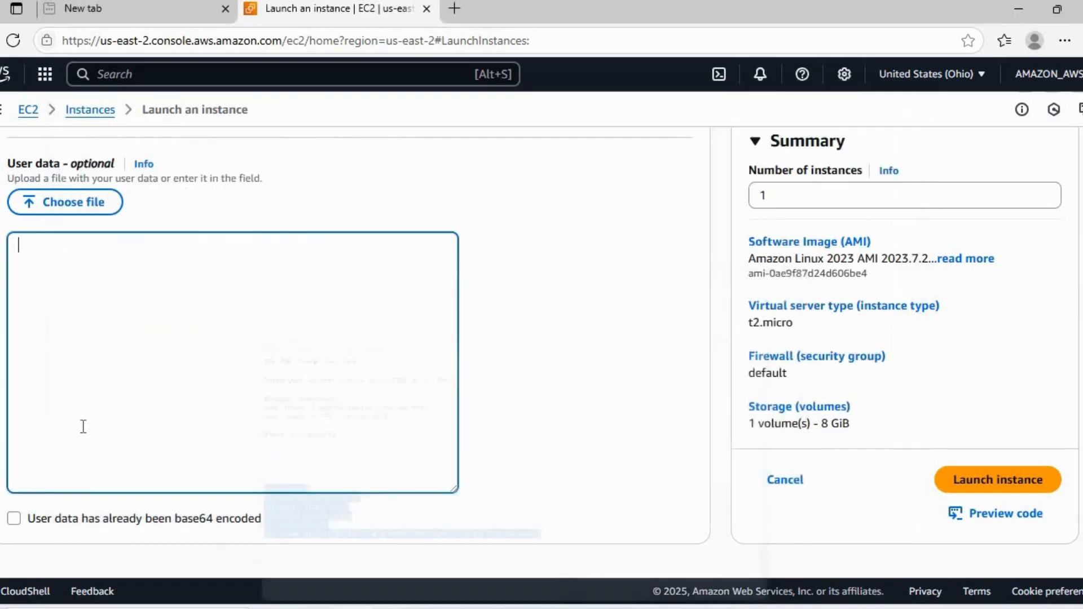
{"action": "left_click", "coordinate": [104, 259]}
{"action": "type", "text": "#!/bin/bash dnf install httpd git -y systemctl start httpd systemctl enable httpd cd /var/www/html git clone https://github.com/jerrish/site_particles.git /var/www/html"}
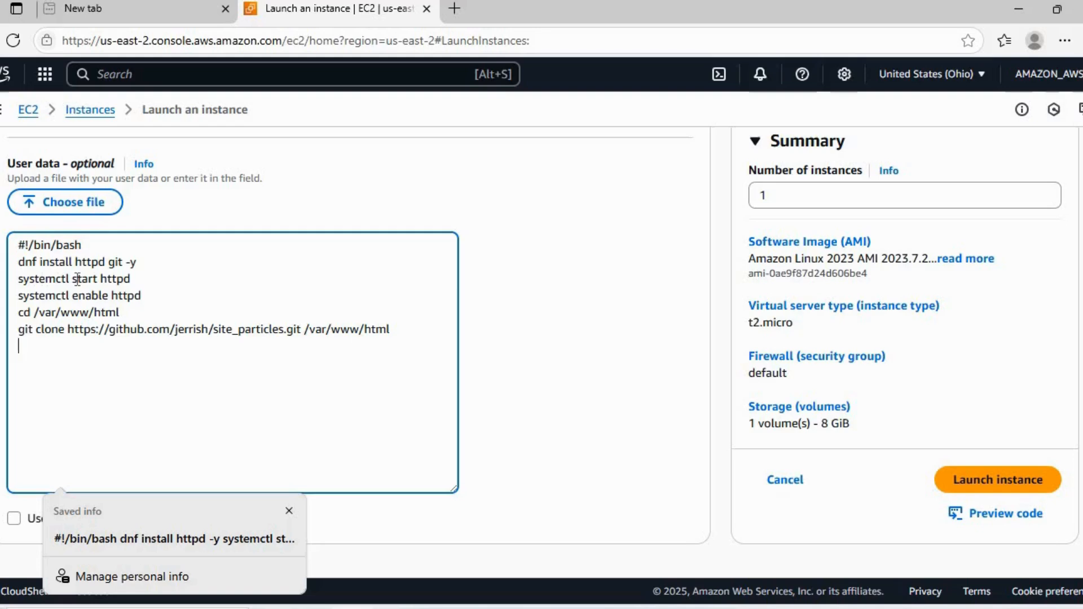
Review the user data script's lines for starting and enabling httpd, changing to /var/www/html and cloning the repository.
{"action": "left_click", "coordinate": [134, 280]}
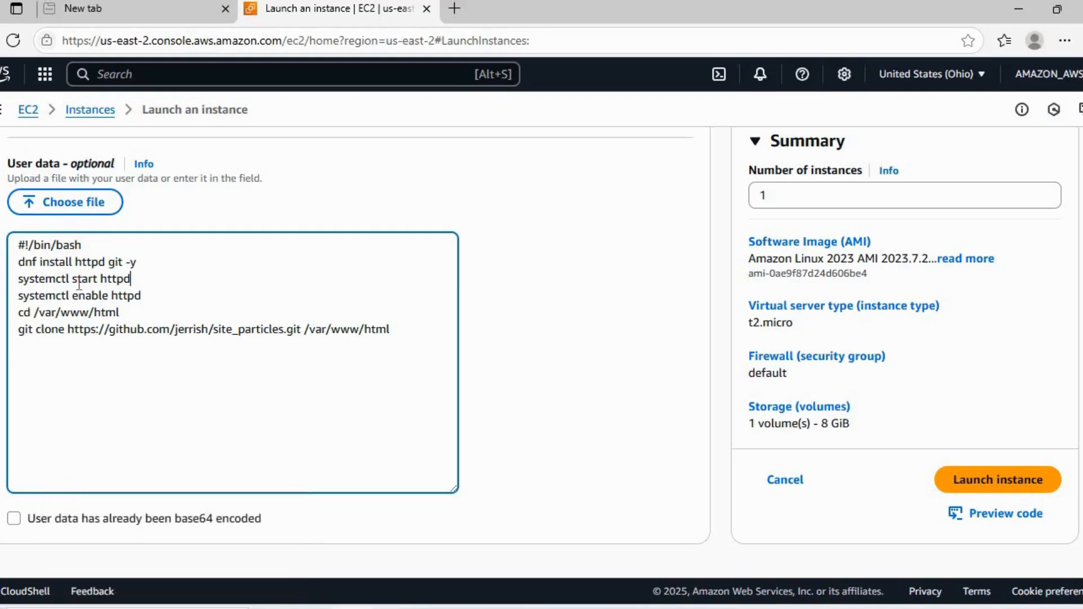
{"action": "left_click_drag", "start_coordinate": [79, 283], "coordinate": [7, 291]}
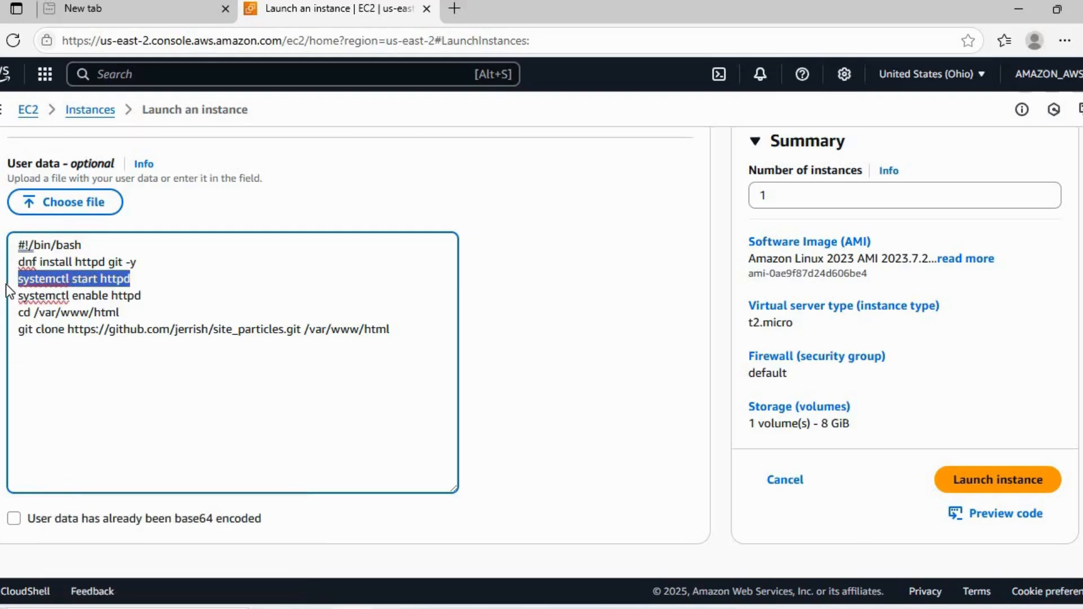
{"action": "left_click", "coordinate": [20, 296]}
{"action": "left_click_drag", "start_coordinate": [20, 297], "coordinate": [149, 298]}
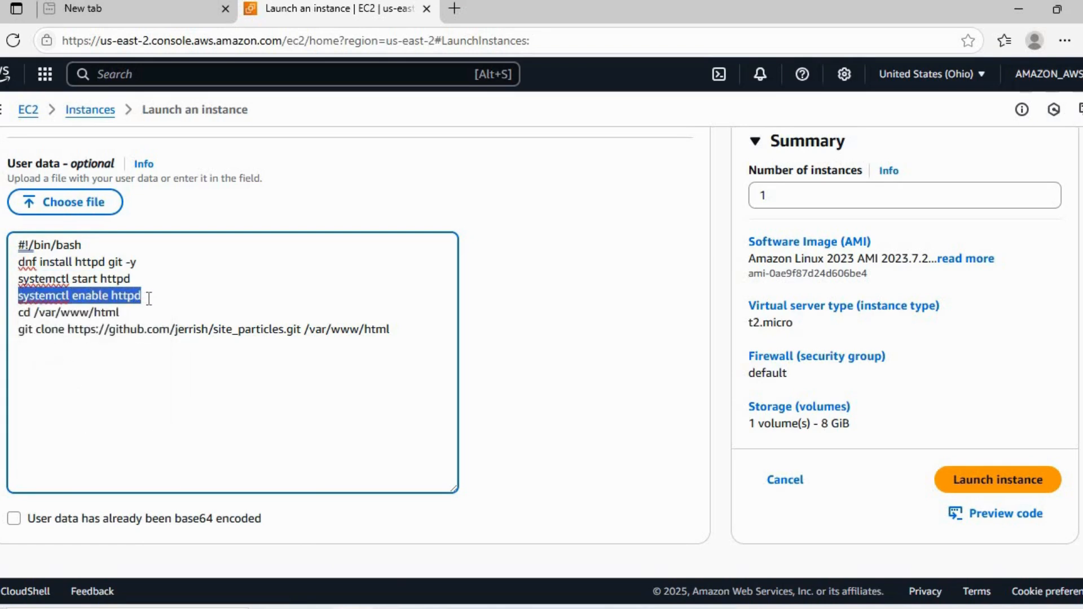
{"action": "left_click", "coordinate": [20, 313]}
{"action": "left_click_drag", "start_coordinate": [20, 313], "coordinate": [125, 314]}
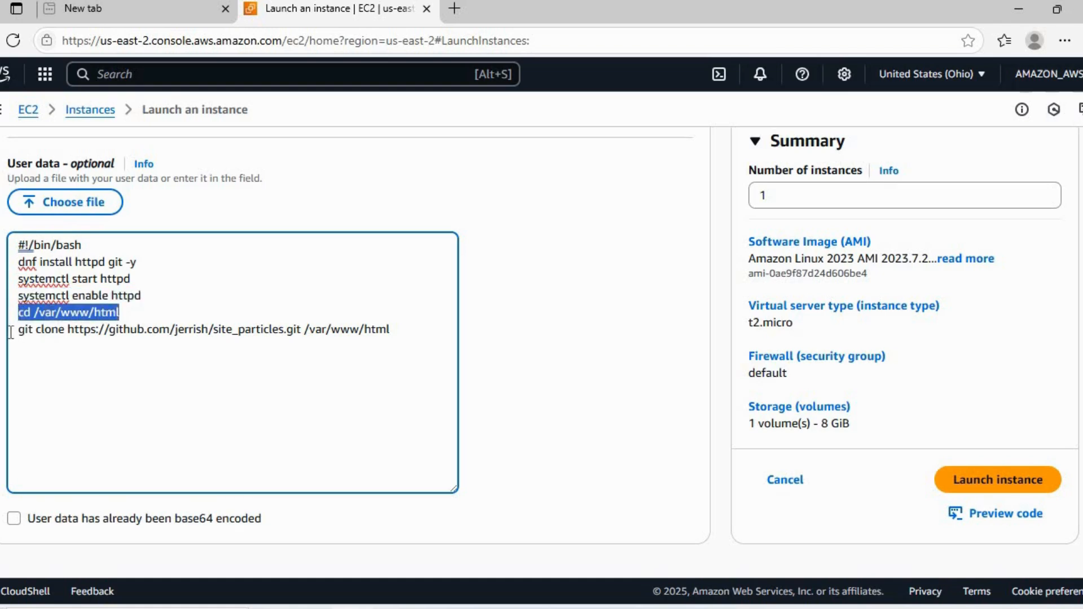
{"action": "left_click_drag", "start_coordinate": [18, 332], "coordinate": [396, 330]}
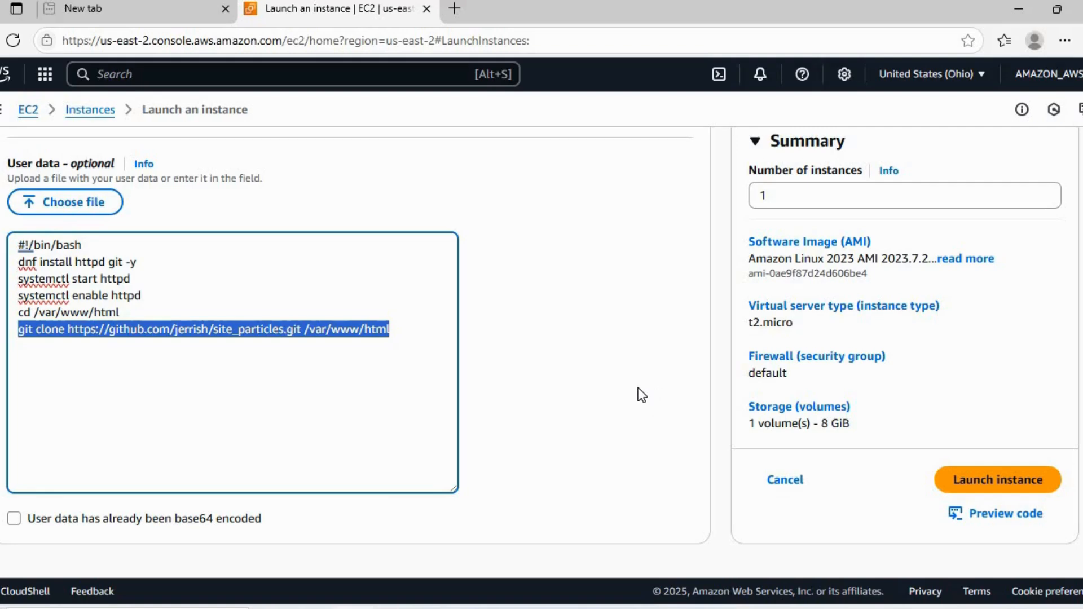
Launch the instance and show the details of linux2 from the list of all instances.
{"action": "left_click", "coordinate": [1004, 485]}
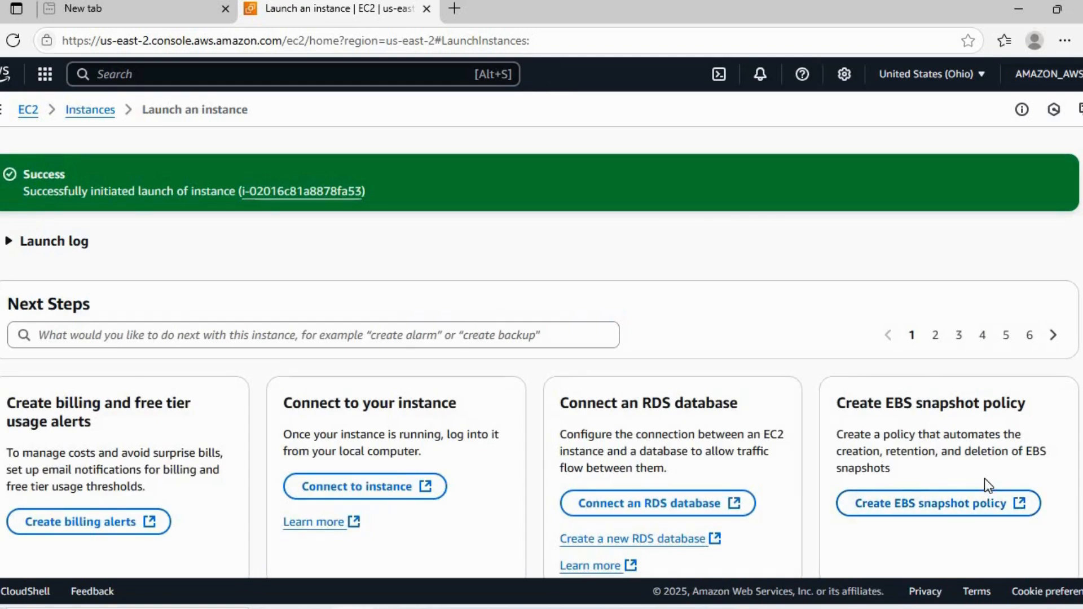
{"action": "scroll", "coordinate": [825, 429], "scroll_direction": "down", "scroll_amount": 5}
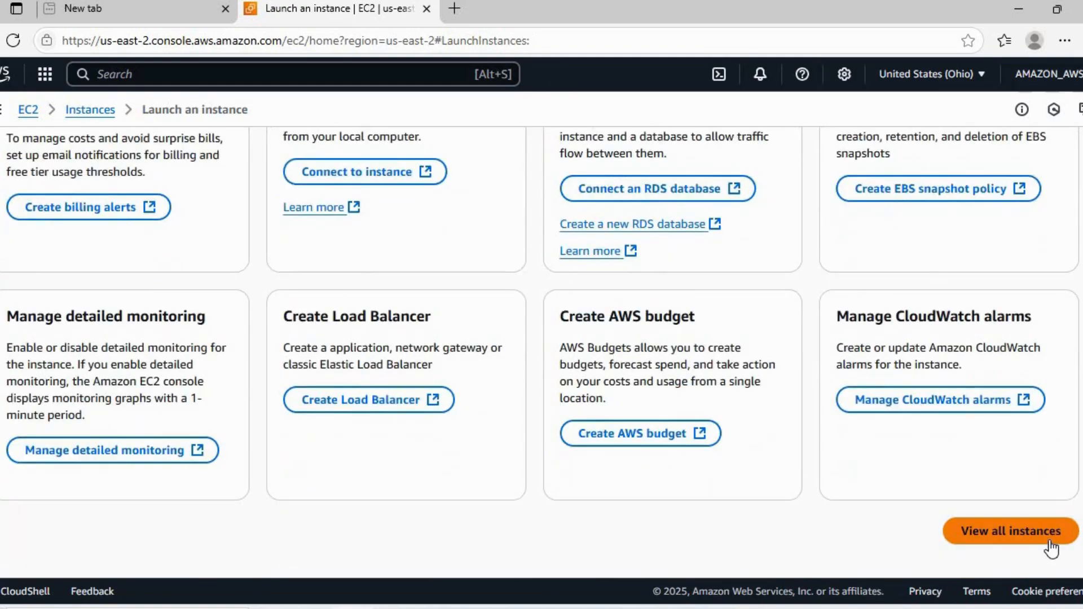
{"action": "left_click", "coordinate": [1043, 532]}
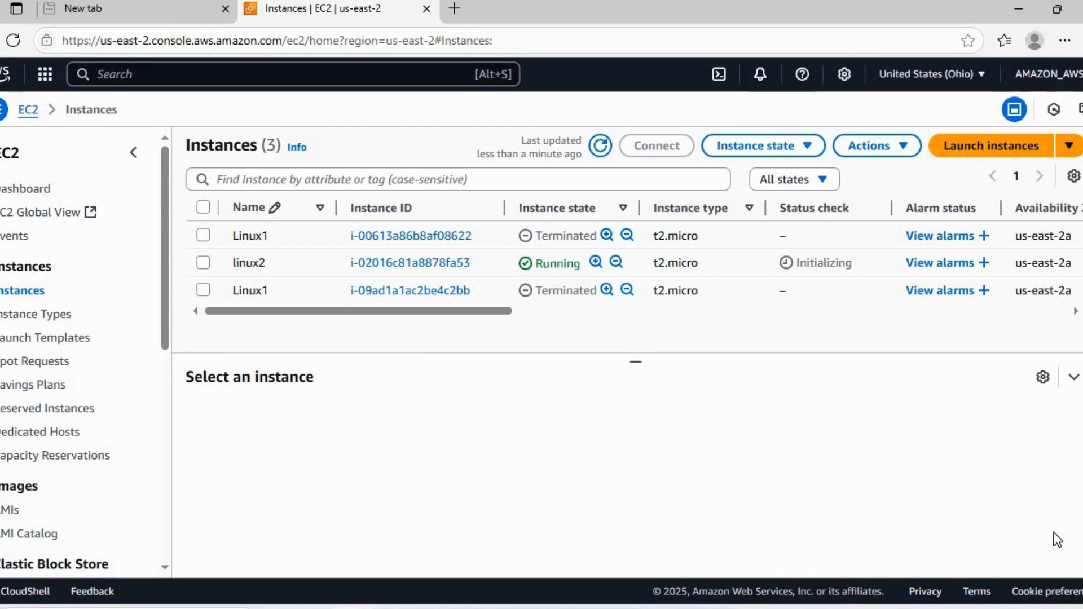
{"action": "left_click", "coordinate": [202, 268]}
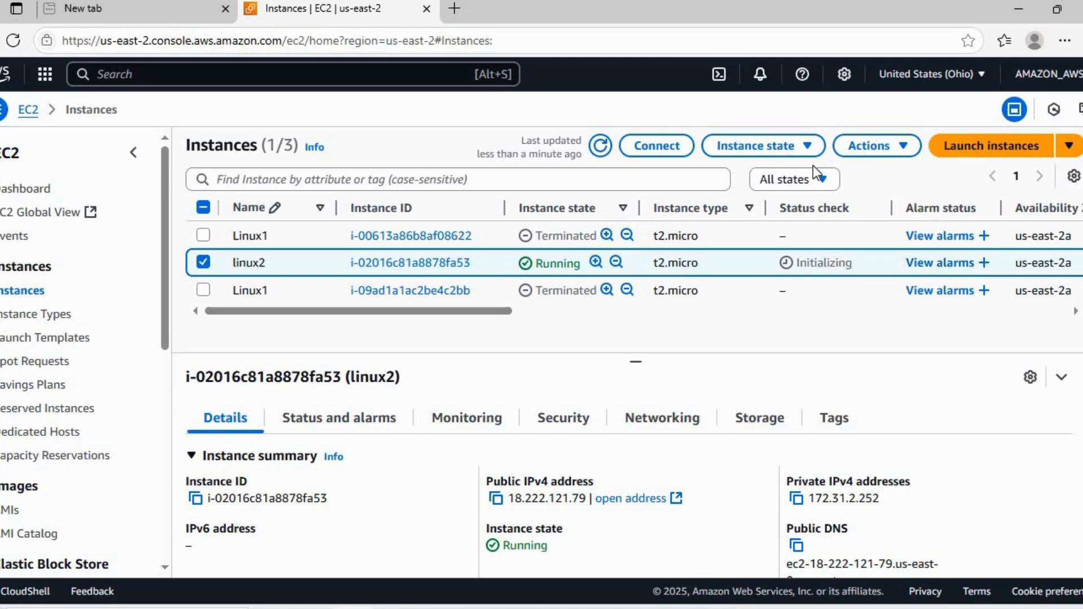
Refresh the instance list repeatedly until the status check of linux2 is complete.
{"action": "left_click", "coordinate": [600, 146]}
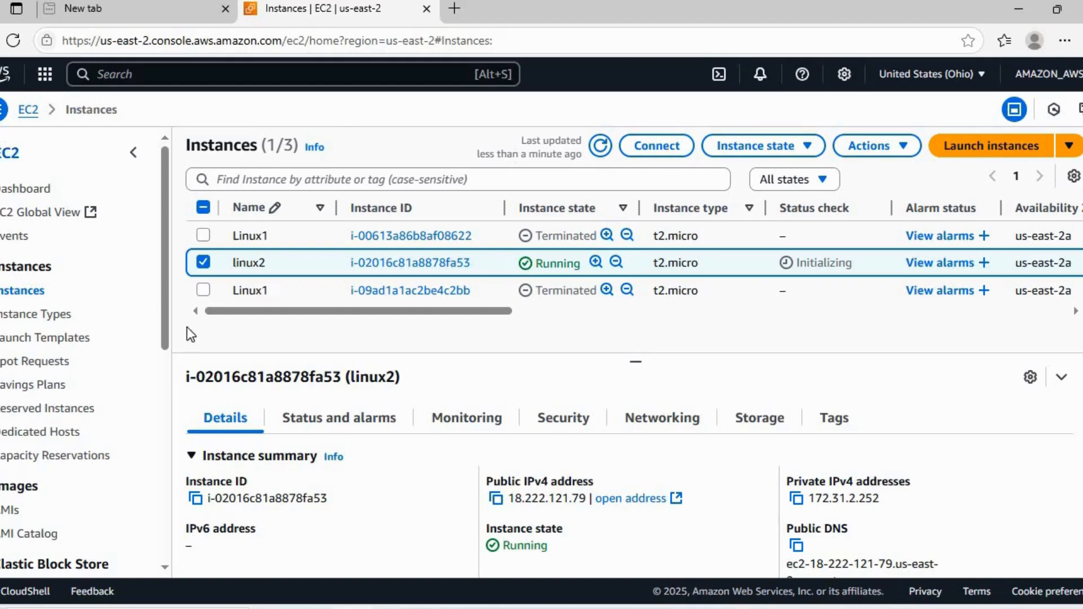
{"action": "left_click", "coordinate": [602, 146]}
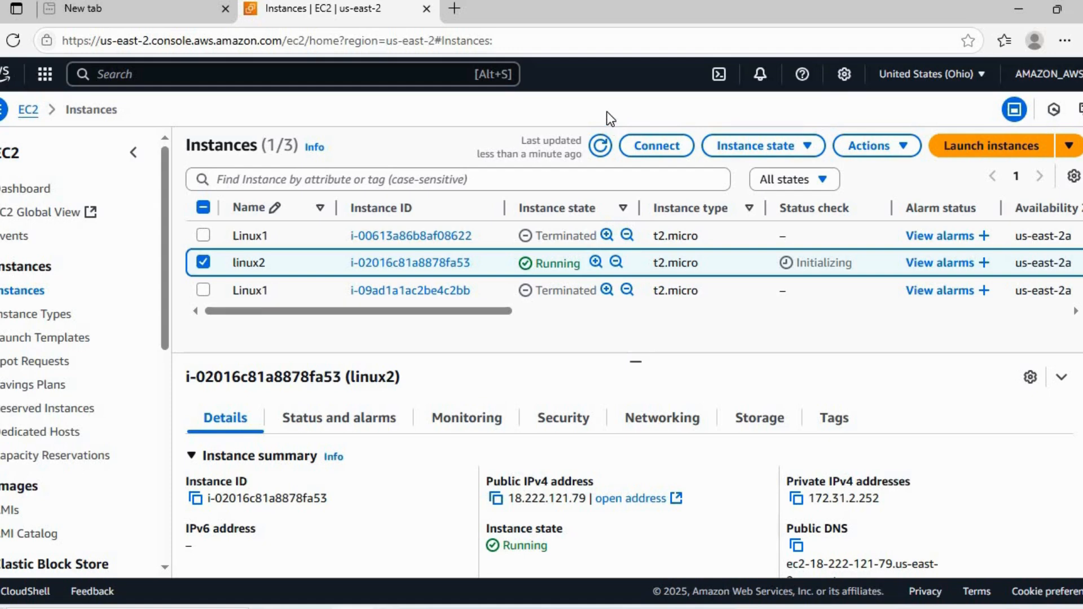
{"action": "left_click", "coordinate": [602, 146]}
{"action": "left_click", "coordinate": [604, 145]}
{"action": "left_click", "coordinate": [605, 145]}
{"action": "left_click", "coordinate": [599, 146]}
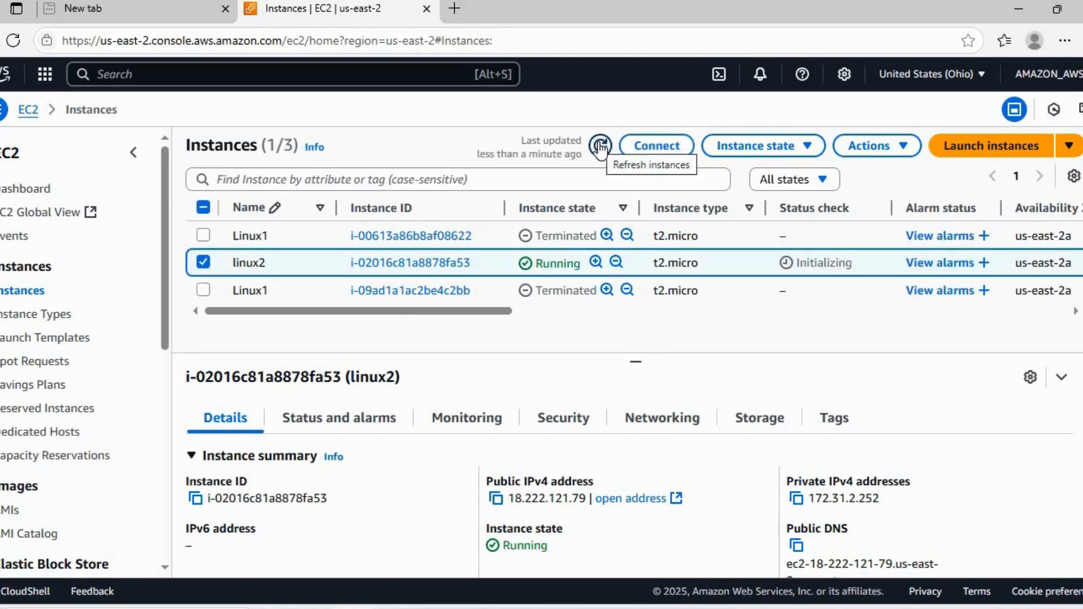
{"action": "left_click", "coordinate": [600, 146]}
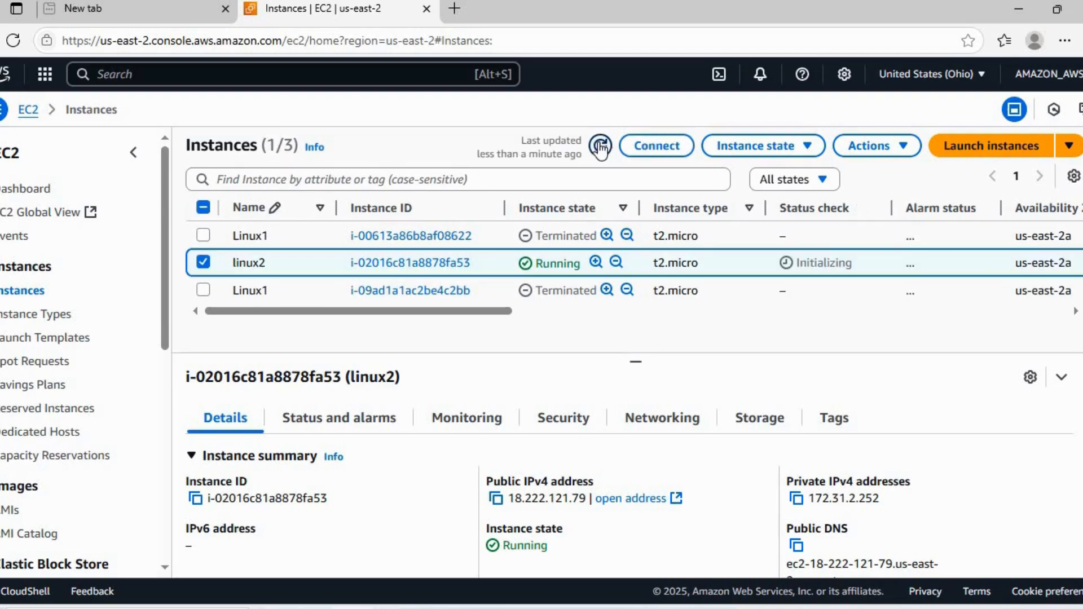
{"action": "left_click", "coordinate": [601, 148]}
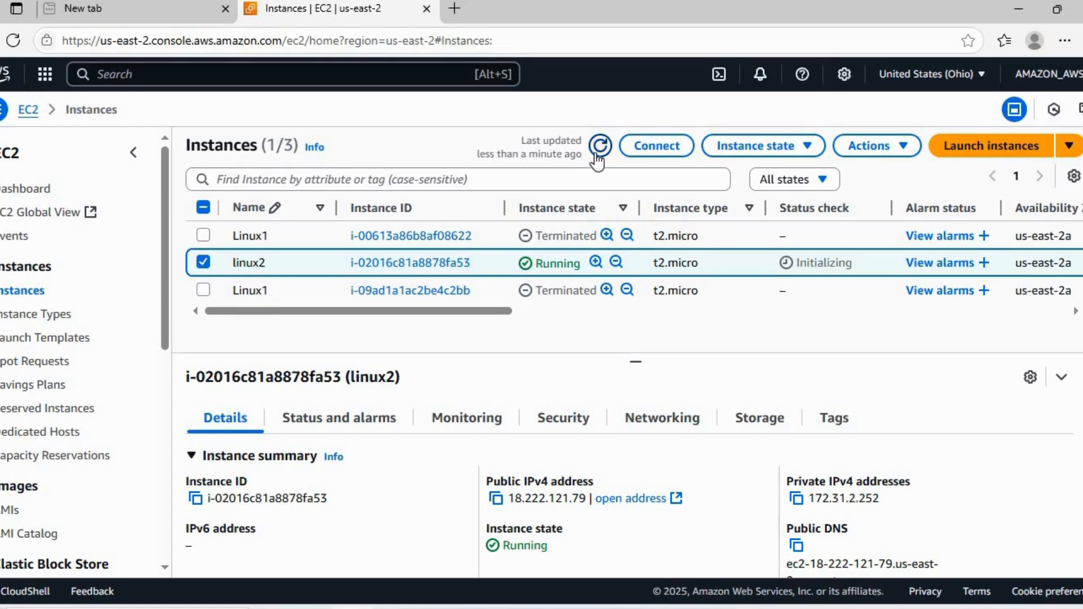
{"action": "left_click", "coordinate": [597, 151]}
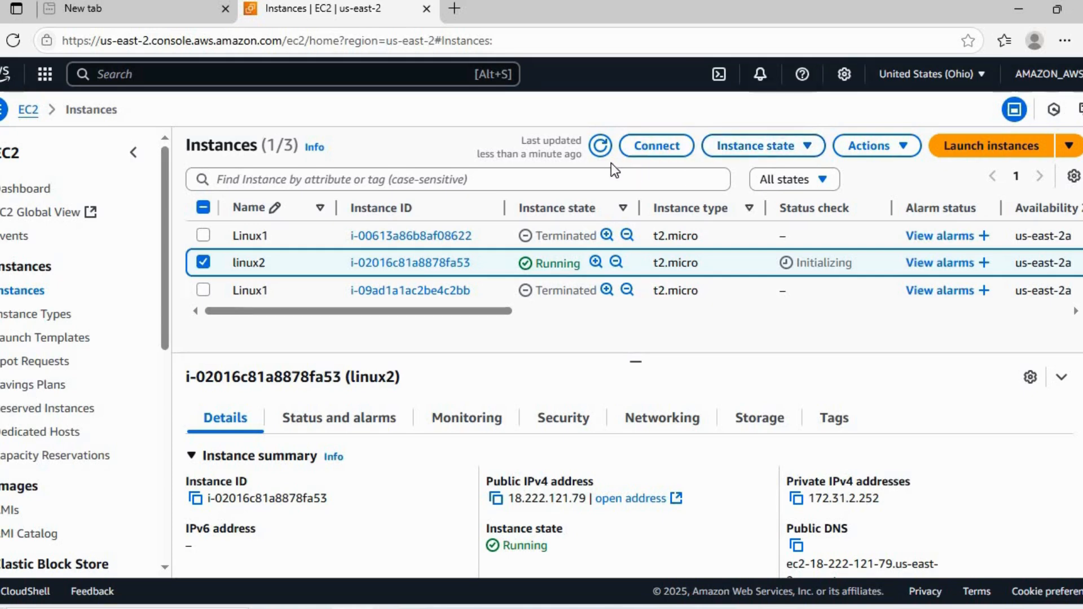
{"action": "left_click", "coordinate": [601, 146]}
{"action": "left_click", "coordinate": [603, 147]}
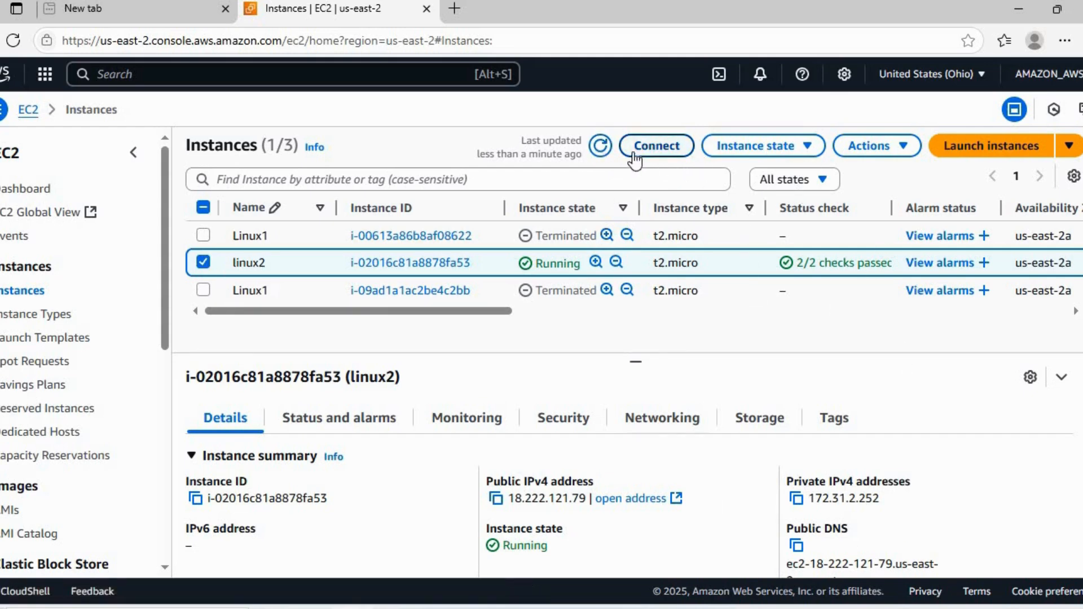
Connect to linux2 through EC2 Instance Connect using its public IP and the username ec2-user.
{"action": "left_click", "coordinate": [654, 150]}
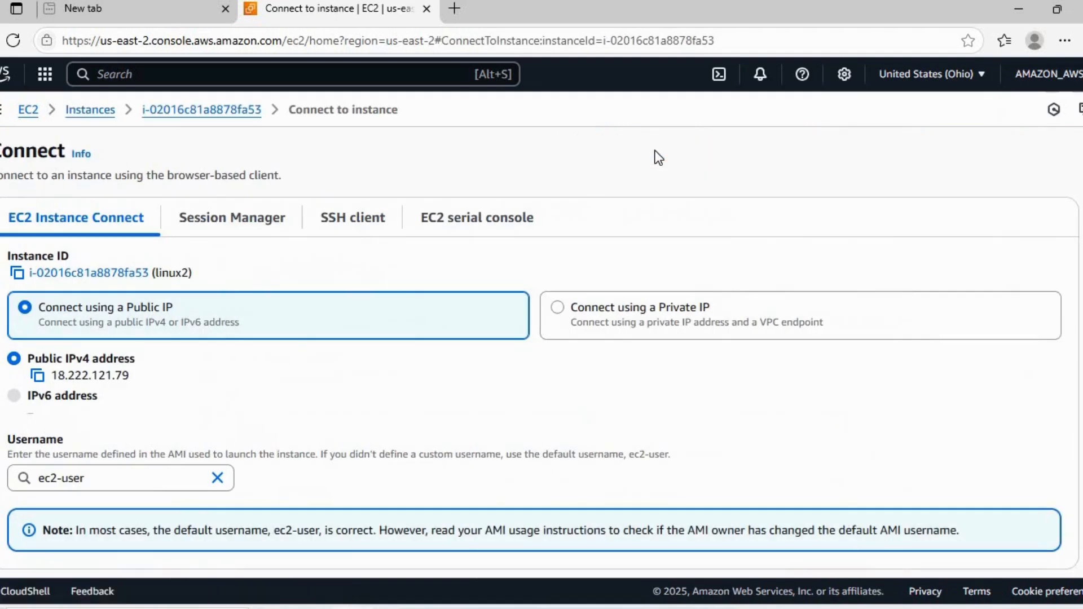
{"action": "scroll", "coordinate": [714, 371], "scroll_direction": "down", "scroll_amount": 2}
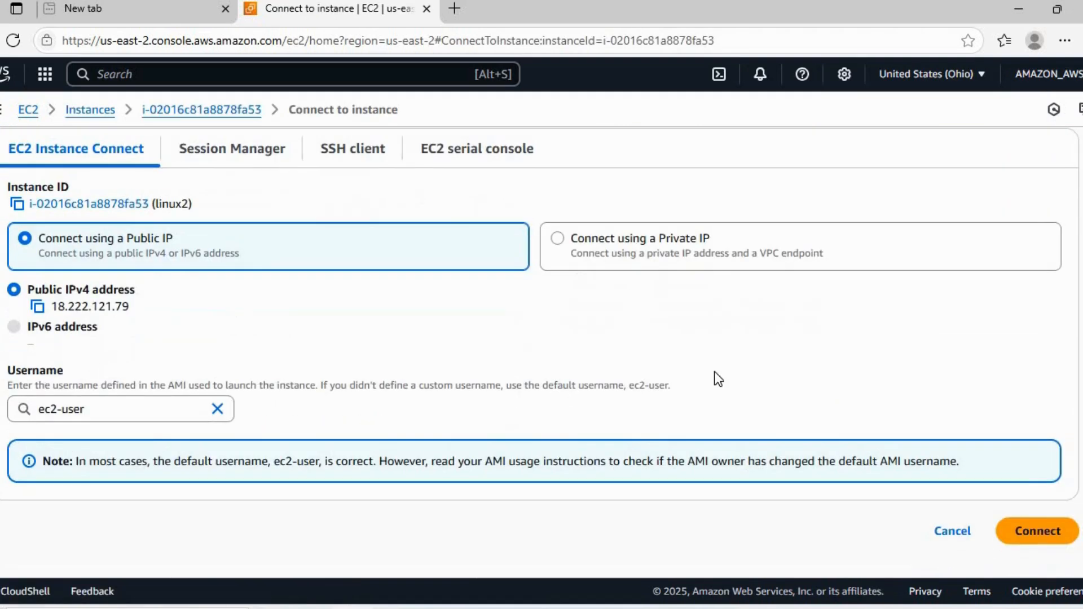
{"action": "left_click", "coordinate": [1027, 535]}
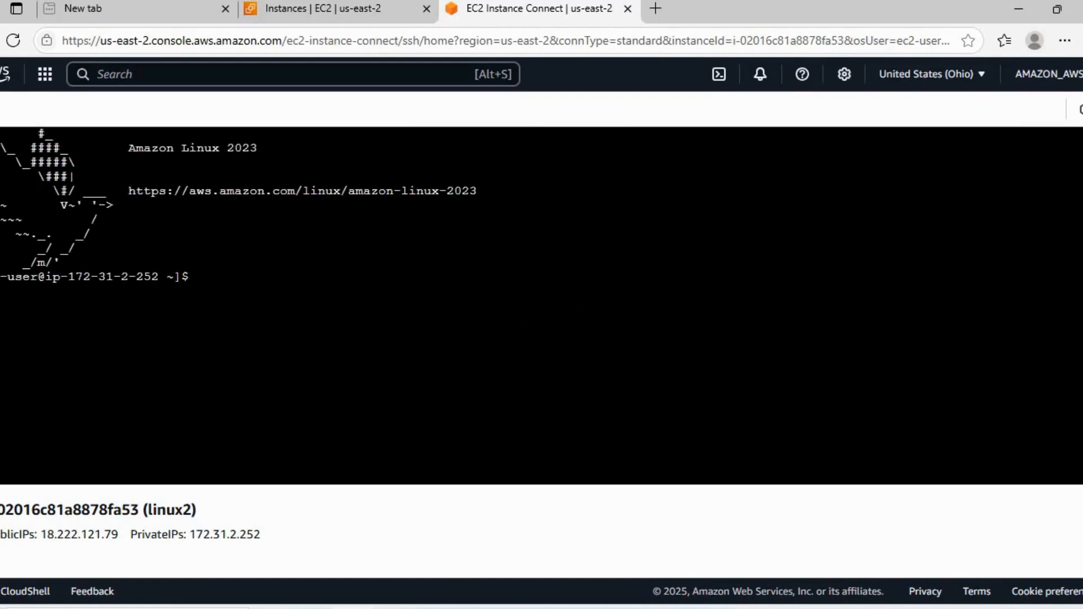
Copy the public IP 18.222.121.79 of linux2 and open it as a website in a new browser tab.
{"action": "triple_click", "coordinate": [53, 535]}
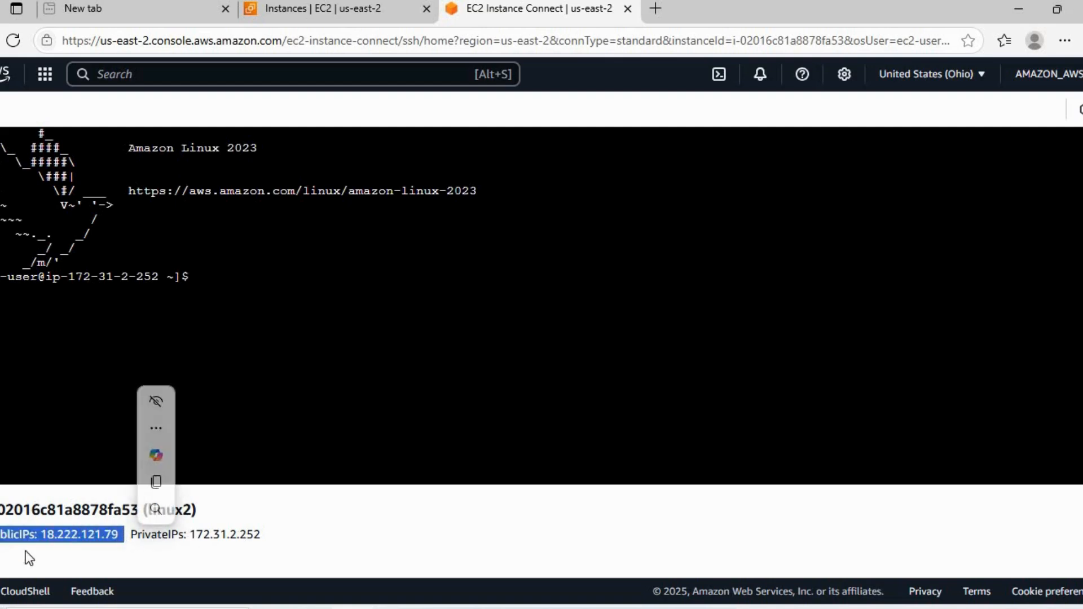
{"action": "left_click", "coordinate": [47, 537]}
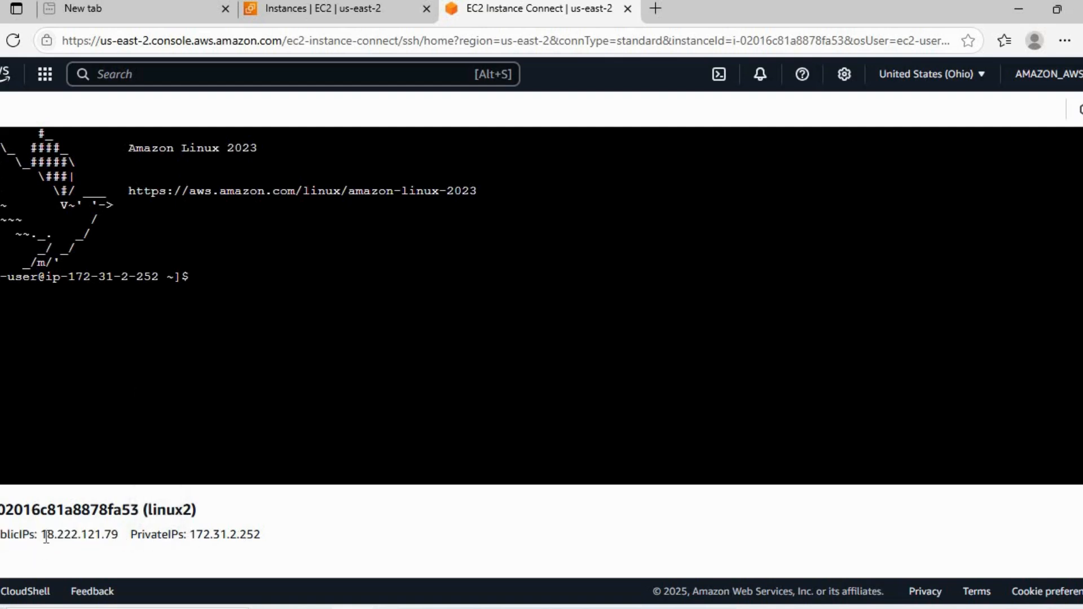
{"action": "double_click", "coordinate": [86, 535]}
{"action": "key", "text": "ctrl+c"}
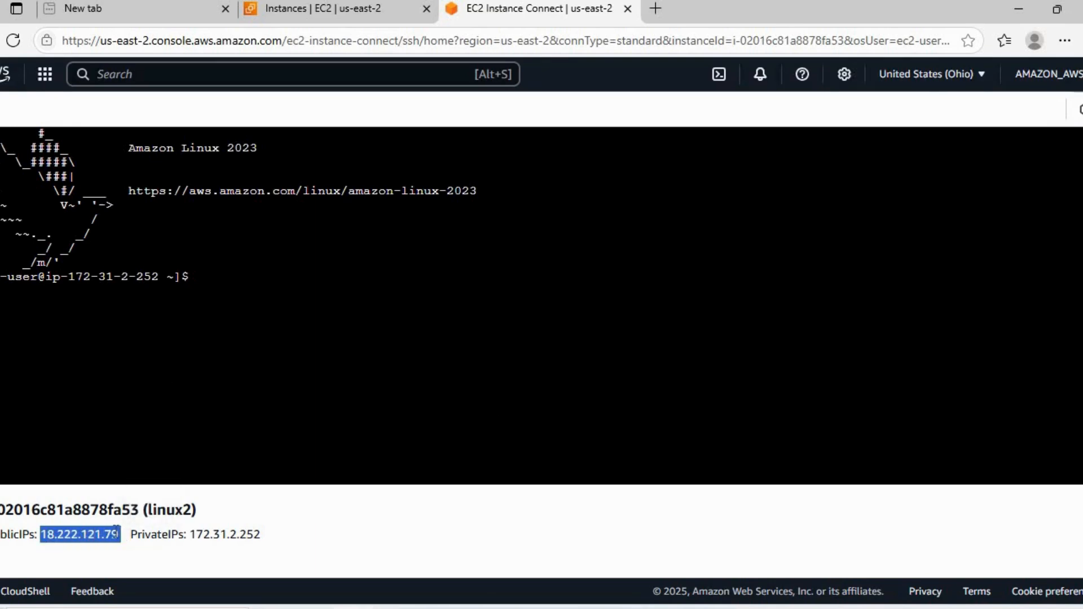
{"action": "left_click", "coordinate": [653, 10]}
{"action": "key", "text": "ctrl+v"}
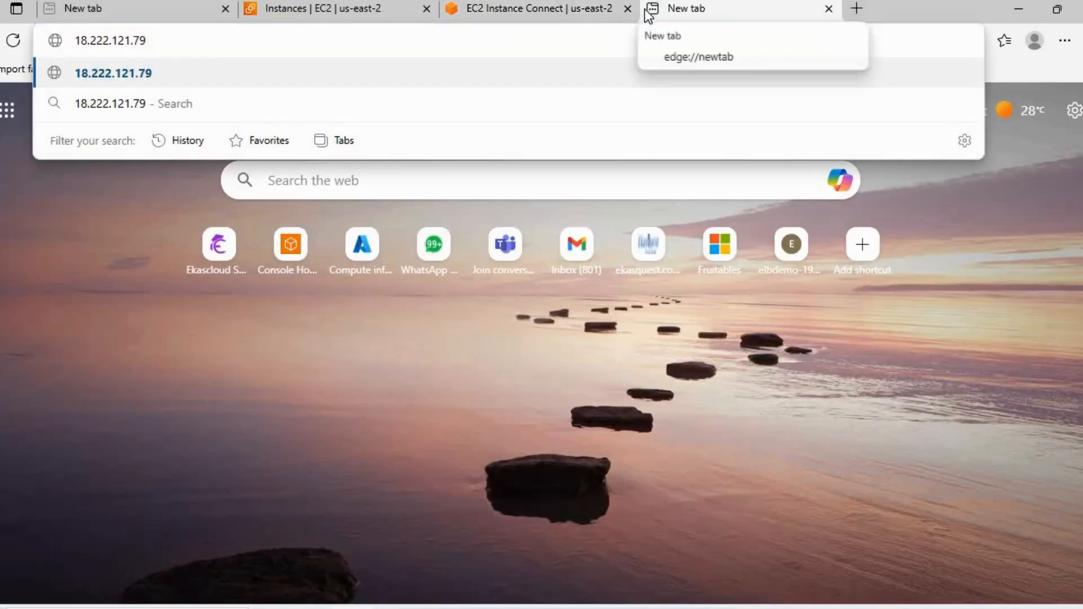
{"action": "key", "text": "Return"}
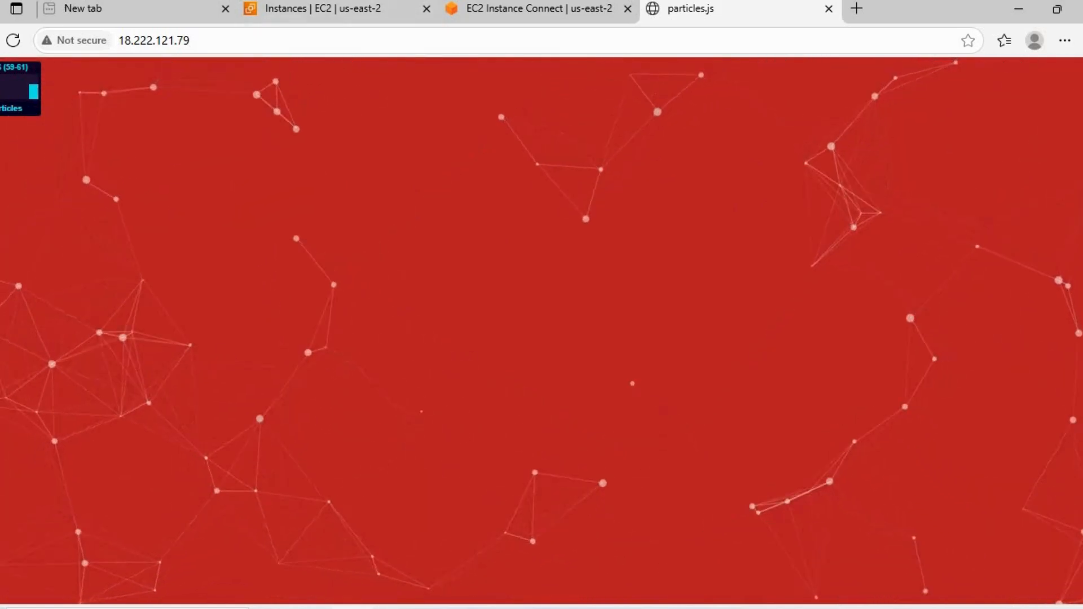
List the running instances and open the user data of linux2 to review its current script.
{"action": "left_click", "coordinate": [345, 16]}
{"action": "left_click", "coordinate": [625, 424]}
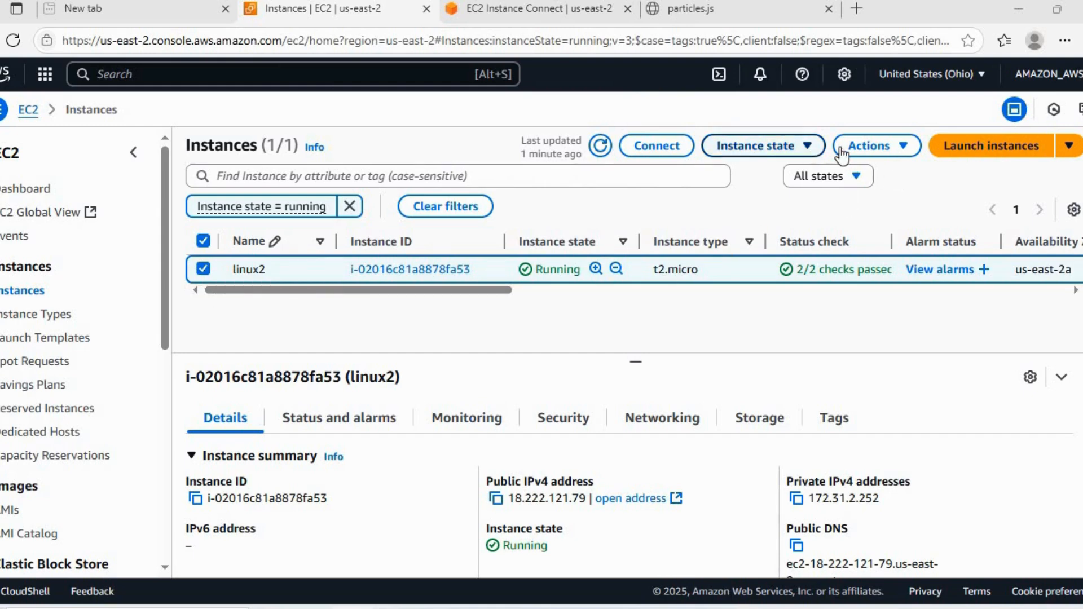
{"action": "left_click", "coordinate": [871, 145]}
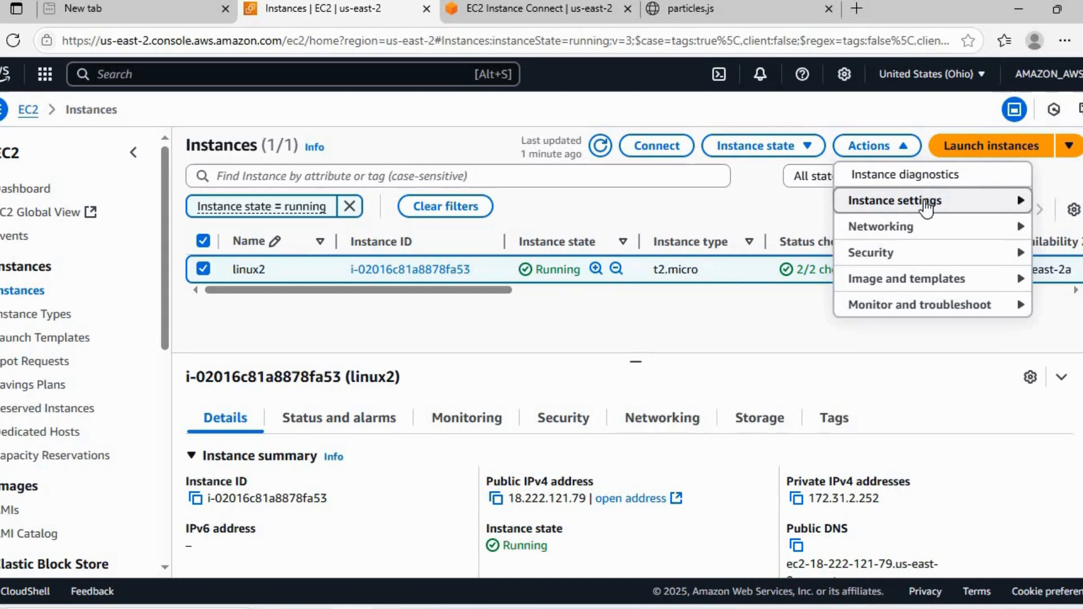
{"action": "left_click", "coordinate": [925, 208]}
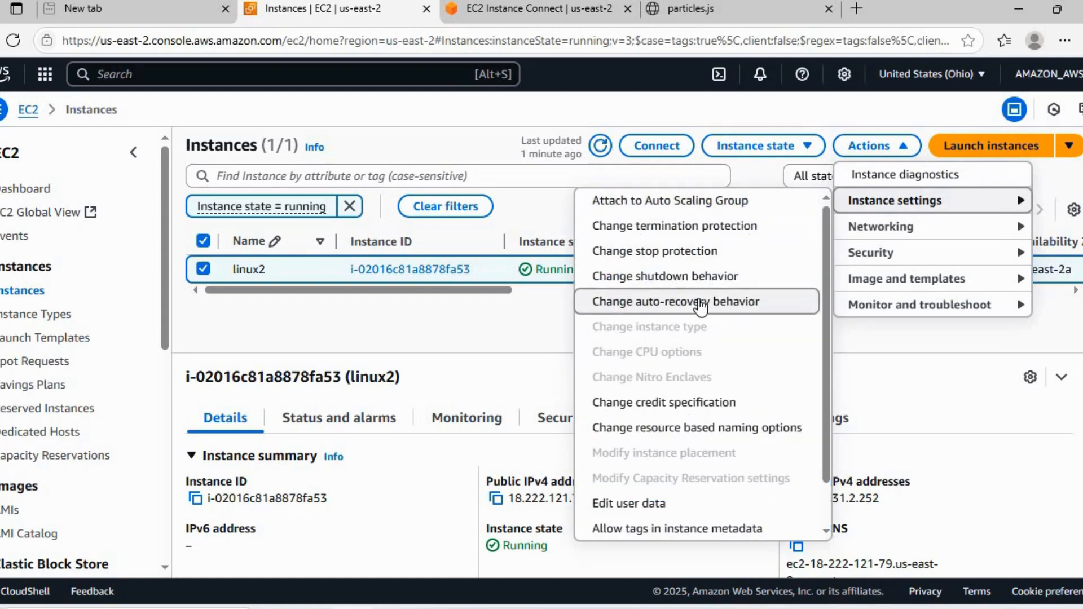
{"action": "scroll", "coordinate": [700, 301], "scroll_direction": "down", "scroll_amount": 1}
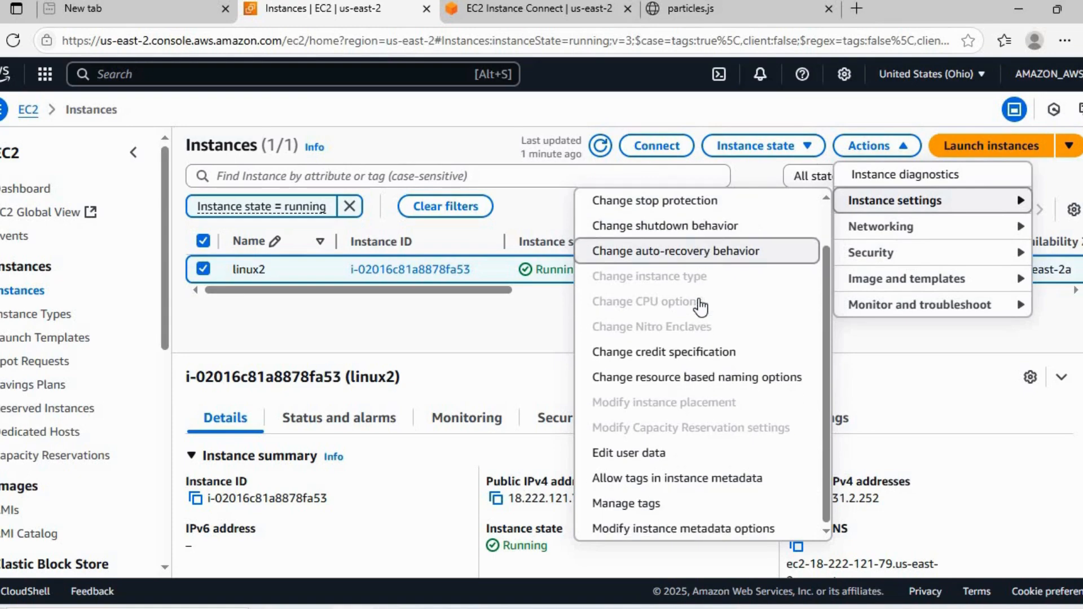
{"action": "left_click", "coordinate": [672, 455]}
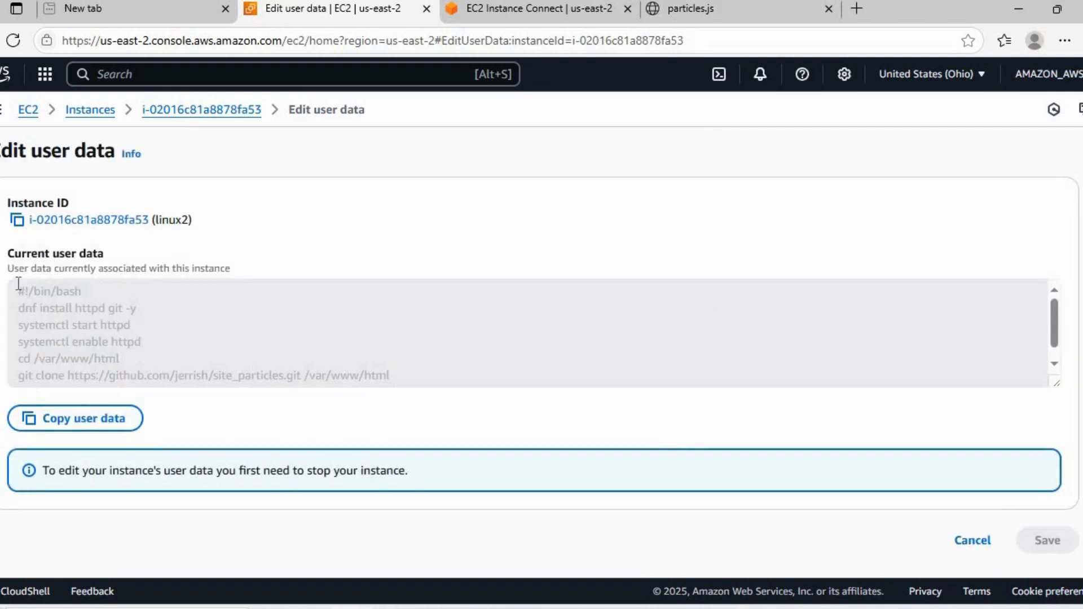
{"action": "left_click", "coordinate": [109, 429]}
Return to the instance list and stop the linux2 instance.
{"action": "left_click", "coordinate": [95, 110]}
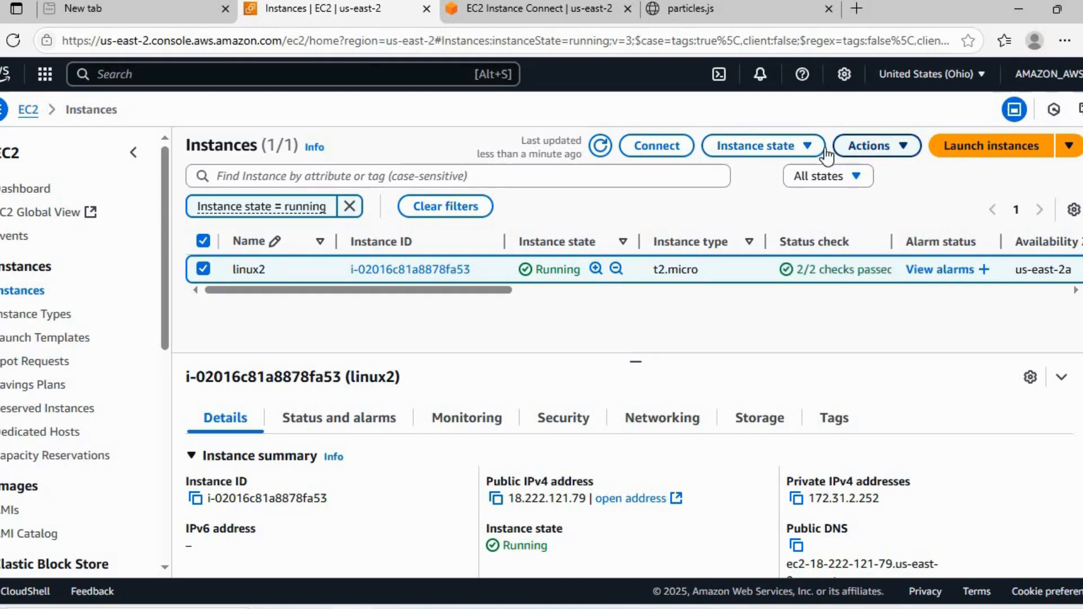
{"action": "left_click", "coordinate": [763, 147]}
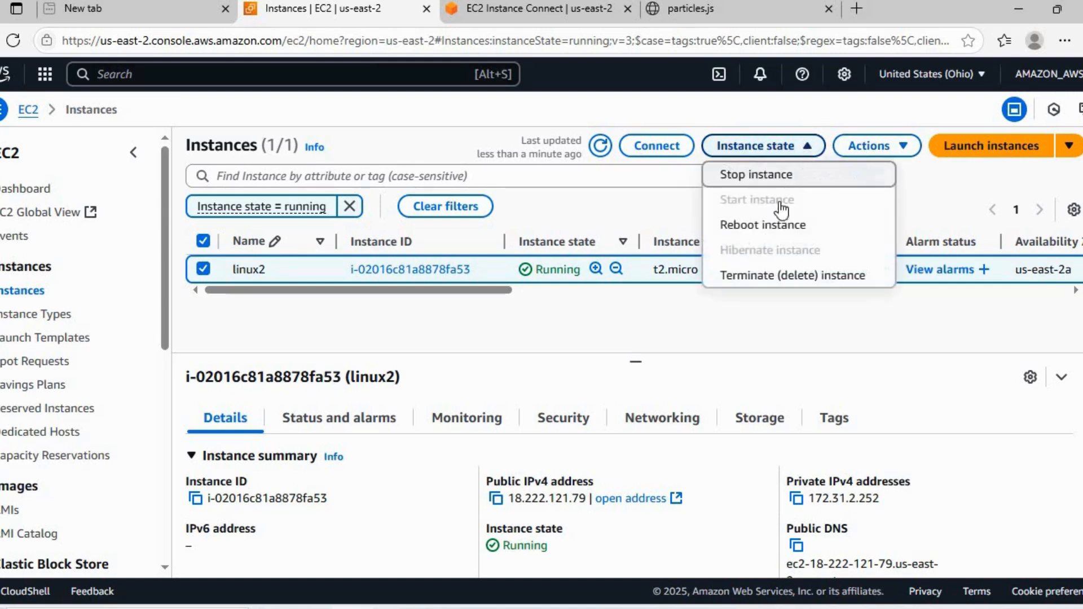
{"action": "left_click", "coordinate": [766, 176]}
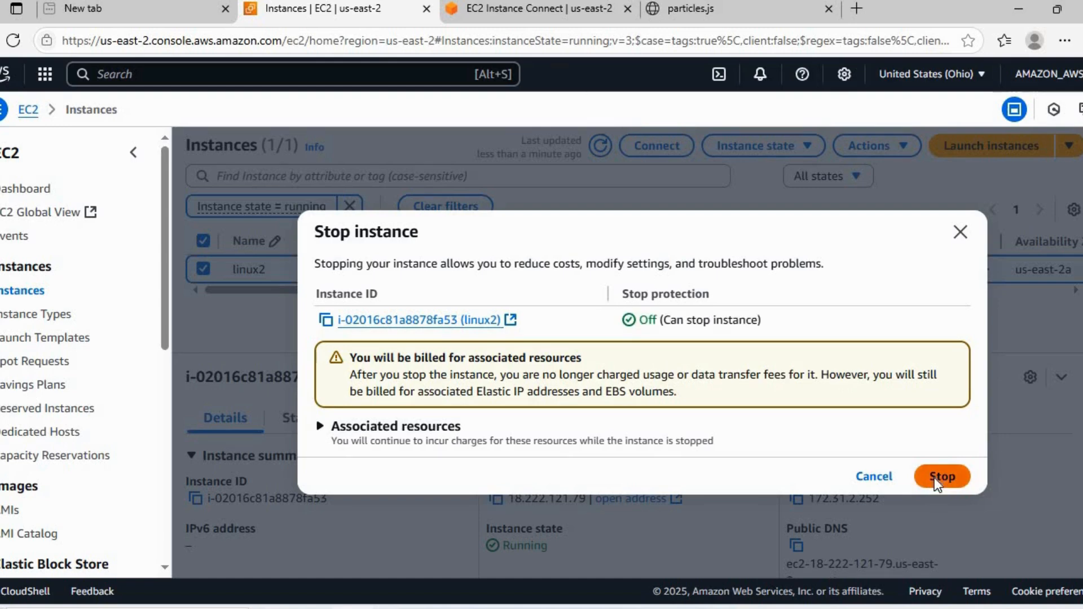
{"action": "left_click", "coordinate": [934, 479]}
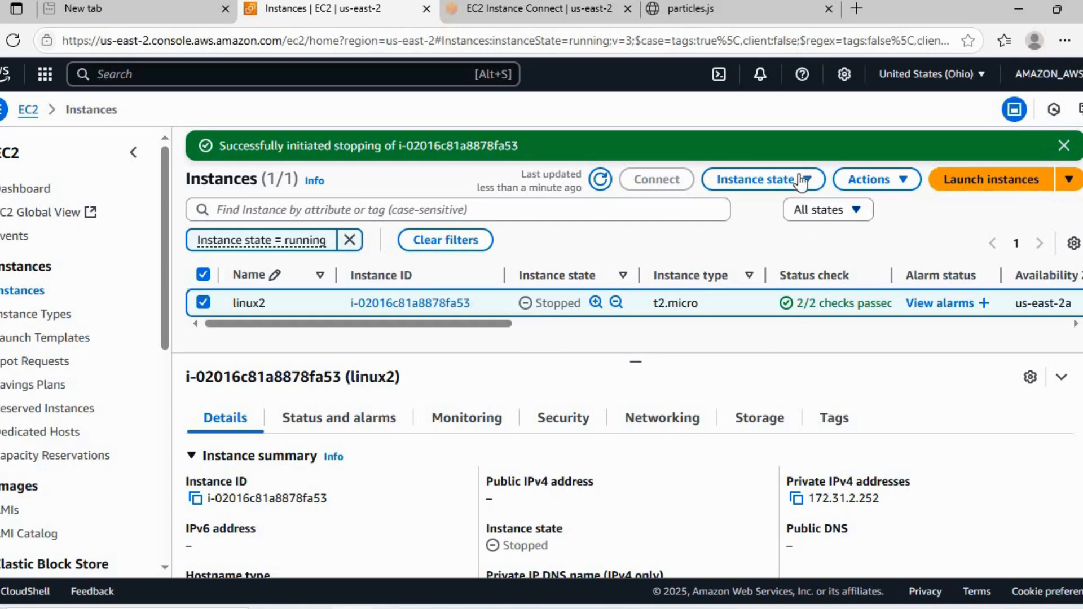
Add the comment "#path for the web site" after cd /var/www/html in the user data of linux2 and save it.
{"action": "left_click", "coordinate": [888, 192]}
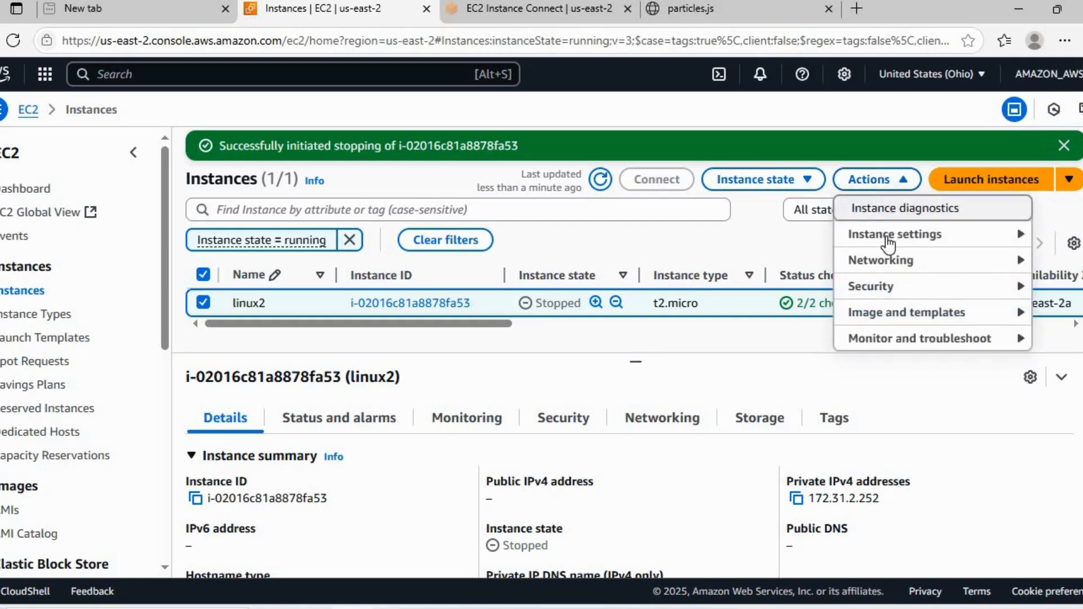
{"action": "mouse_move", "coordinate": [888, 243]}
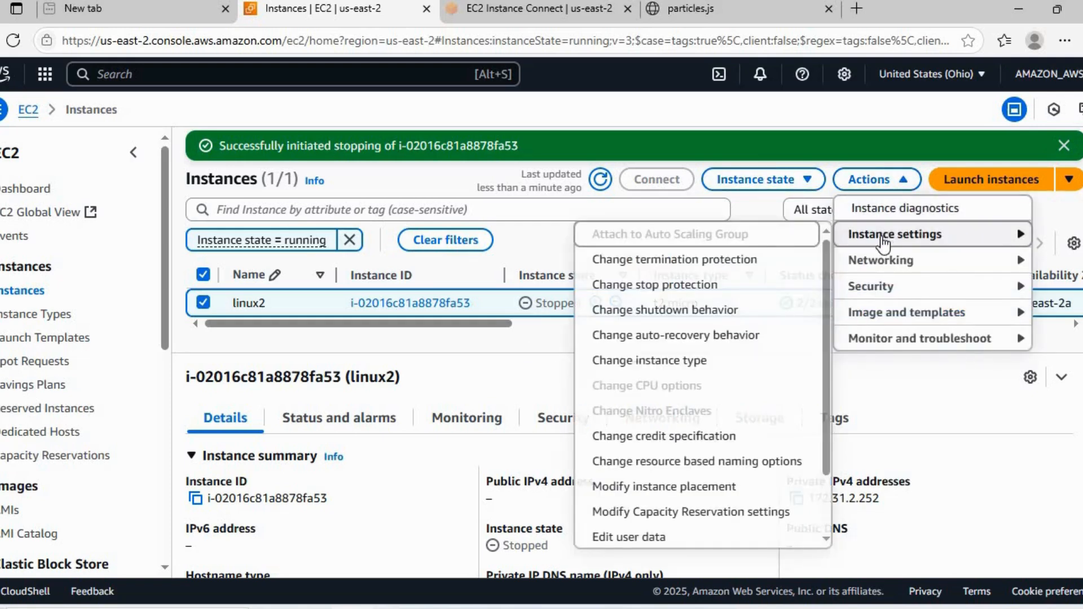
{"action": "left_click", "coordinate": [686, 538]}
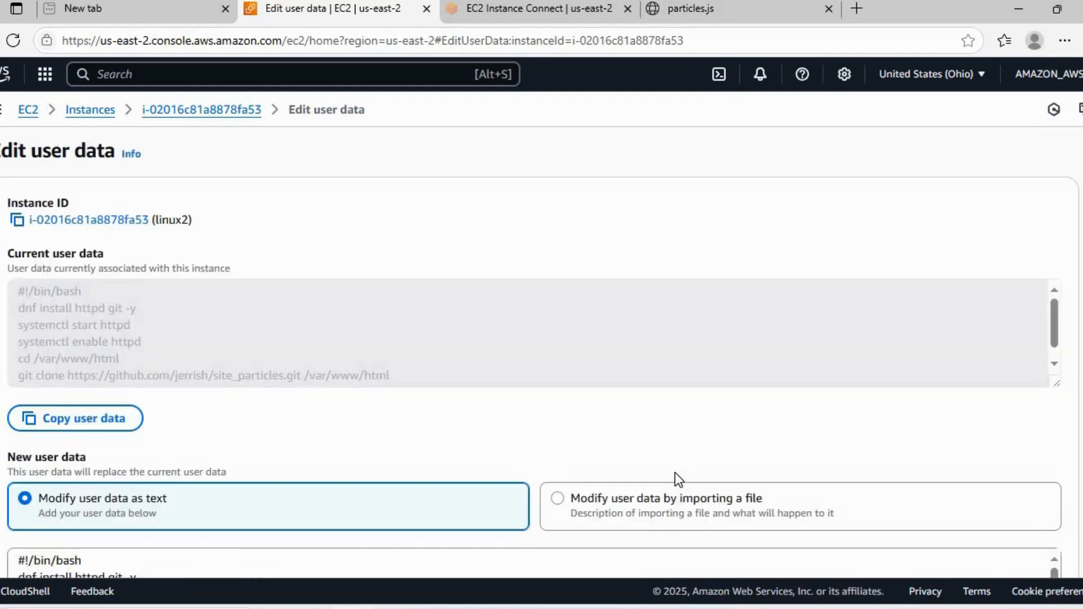
{"action": "scroll", "coordinate": [188, 461], "scroll_direction": "down", "scroll_amount": 3}
{"action": "left_click", "coordinate": [310, 476]}
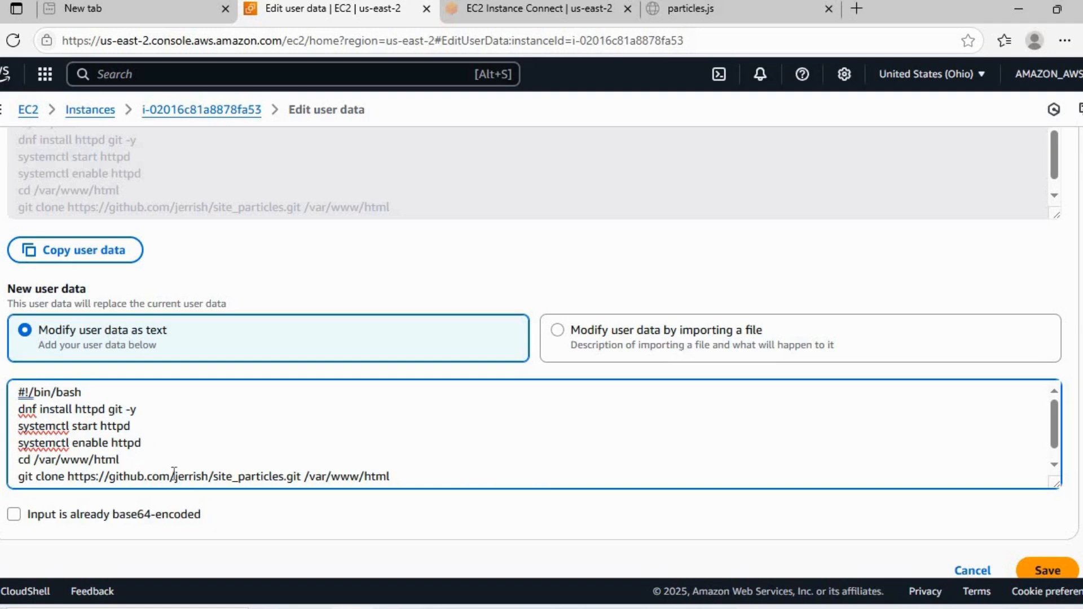
{"action": "type", "text": "#path for the"}
{"action": "type", "text": "web site"}
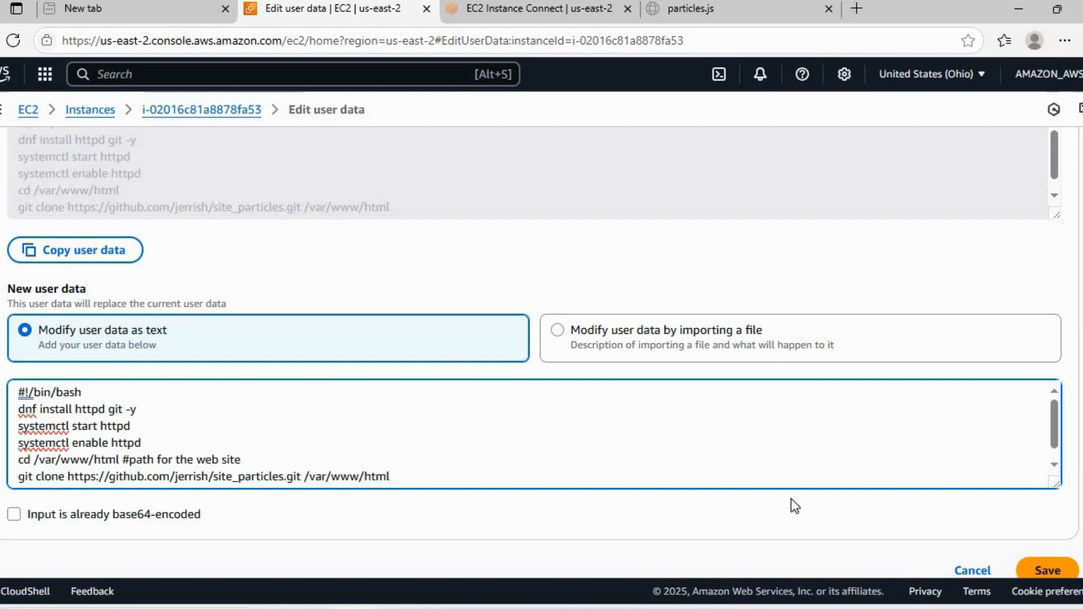
{"action": "left_click", "coordinate": [1040, 572]}
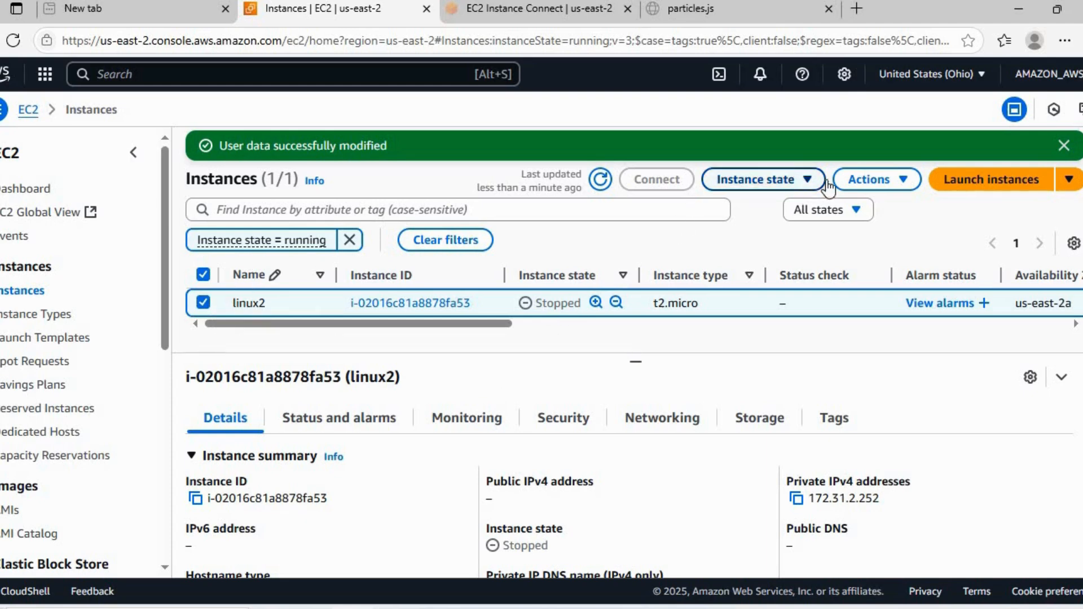
Start the linux2 instance and refresh the instance list to check its status.
{"action": "left_click", "coordinate": [752, 183]}
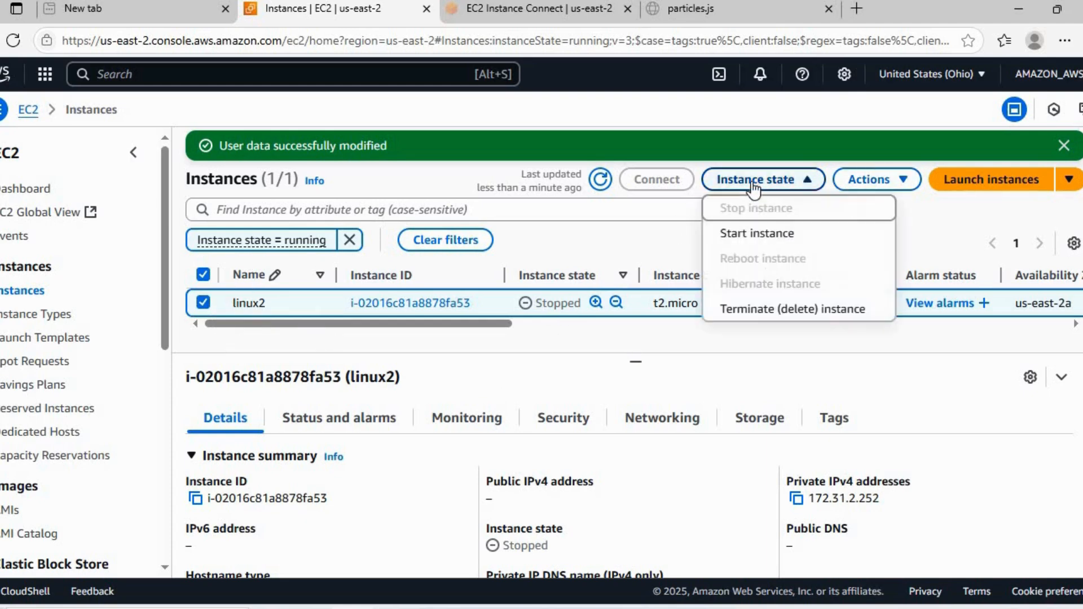
{"action": "left_click", "coordinate": [774, 240]}
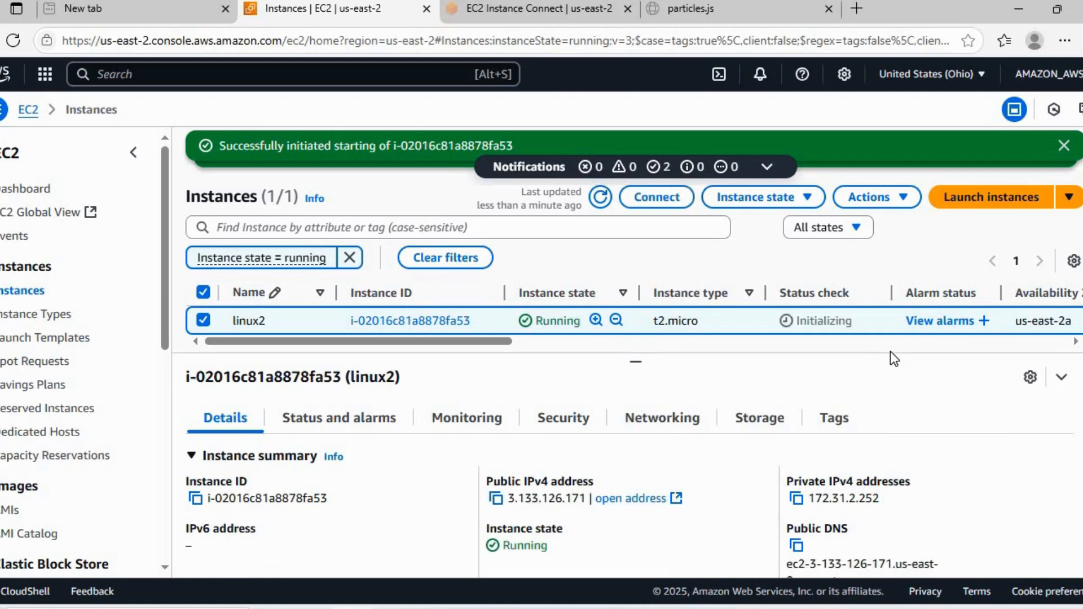
{"action": "left_click", "coordinate": [599, 198]}
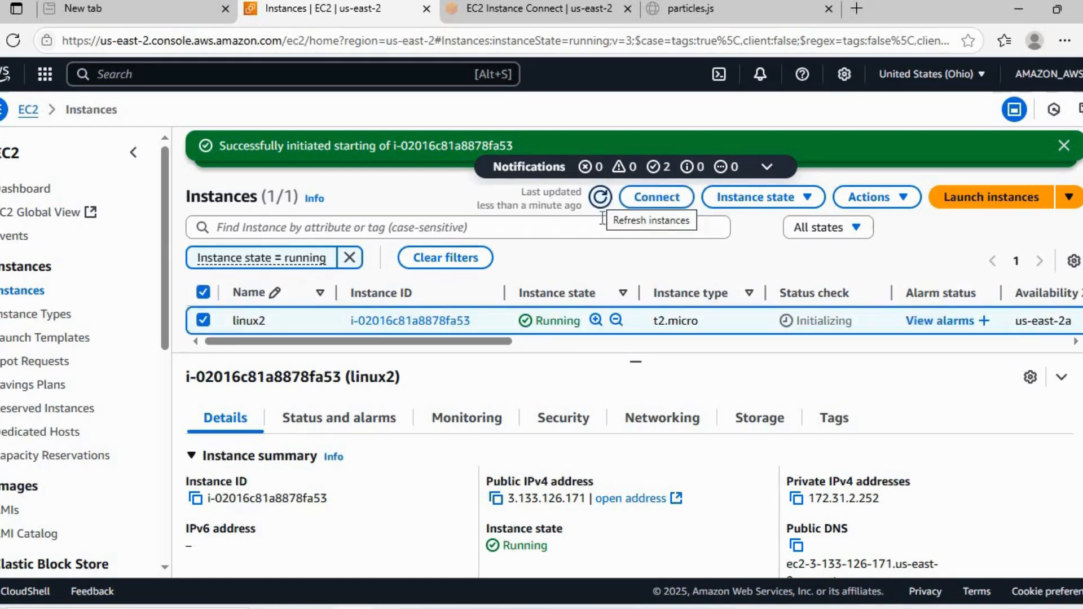
{"action": "left_click", "coordinate": [603, 198]}
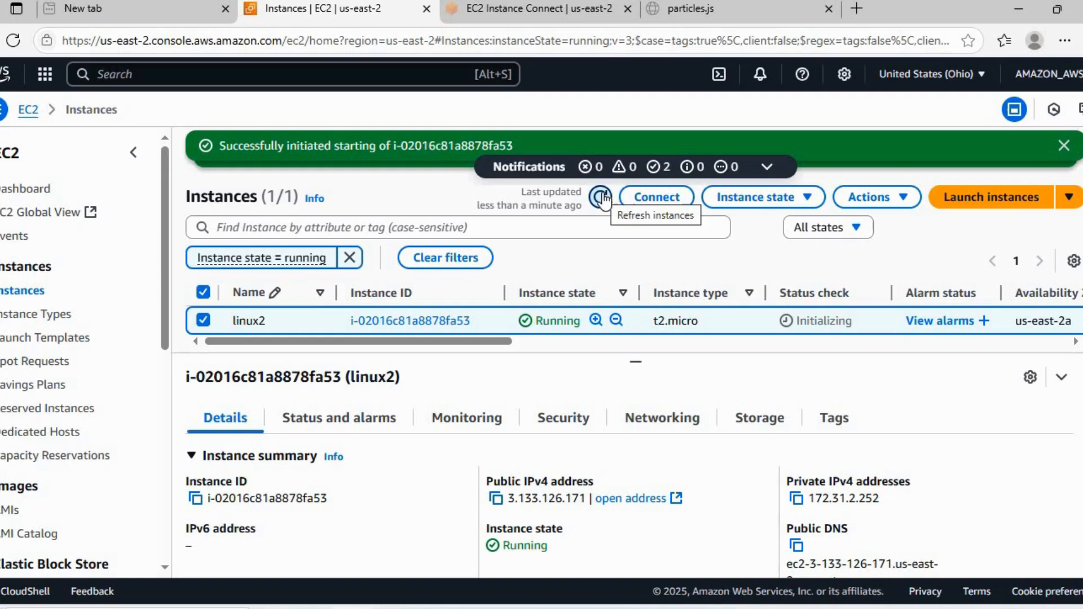
{"action": "left_click", "coordinate": [601, 197]}
Dismiss both success notifications and close the particles.js and EC2 Instance Connect browser tabs.
{"action": "left_click", "coordinate": [1066, 148]}
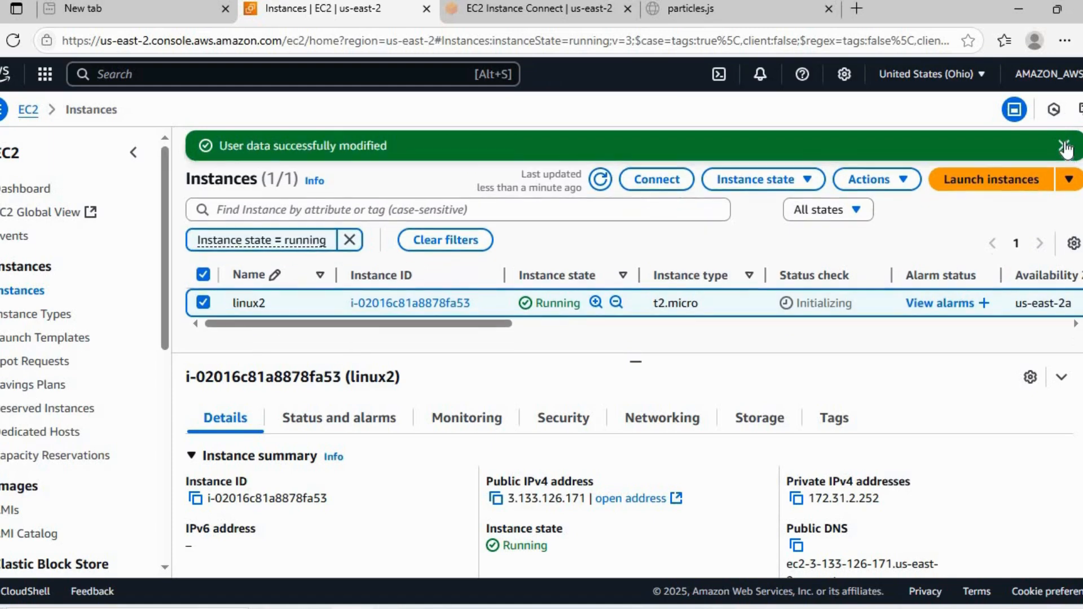
{"action": "left_click", "coordinate": [1066, 148]}
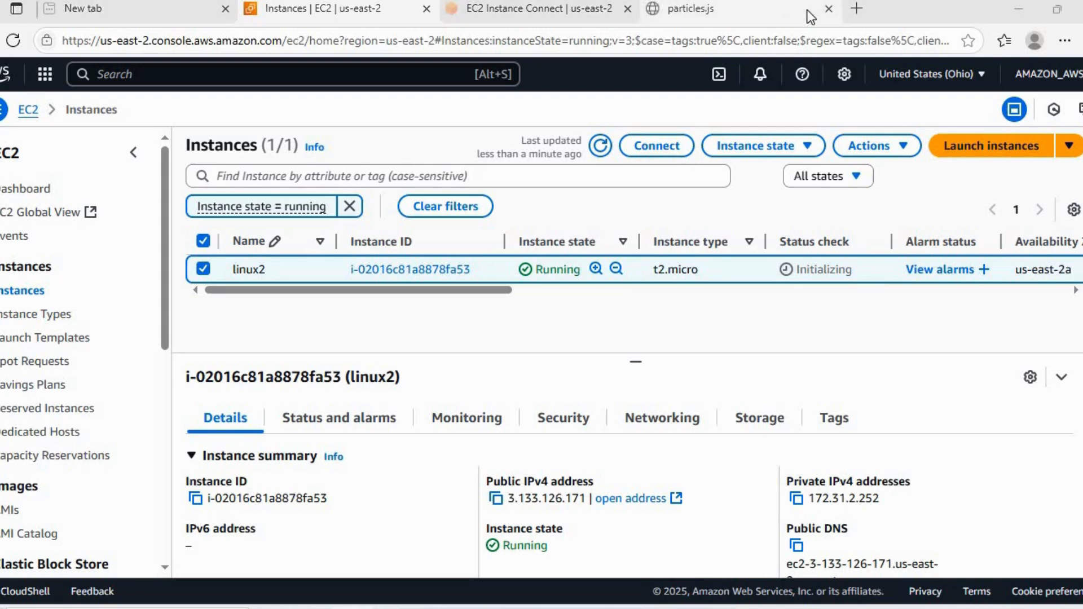
{"action": "left_click", "coordinate": [829, 9]}
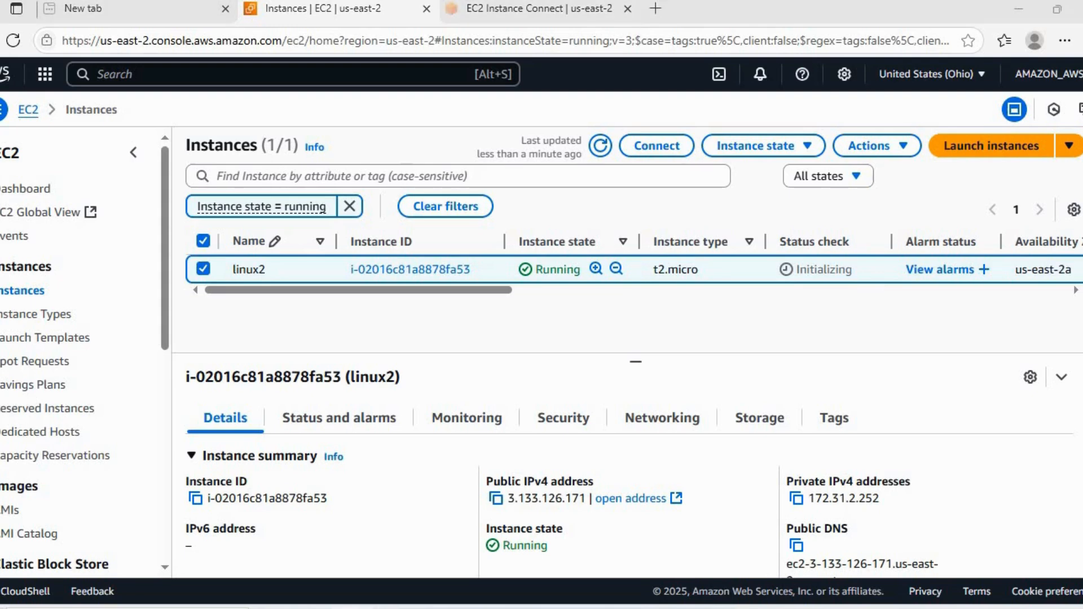
{"action": "left_click", "coordinate": [627, 9]}
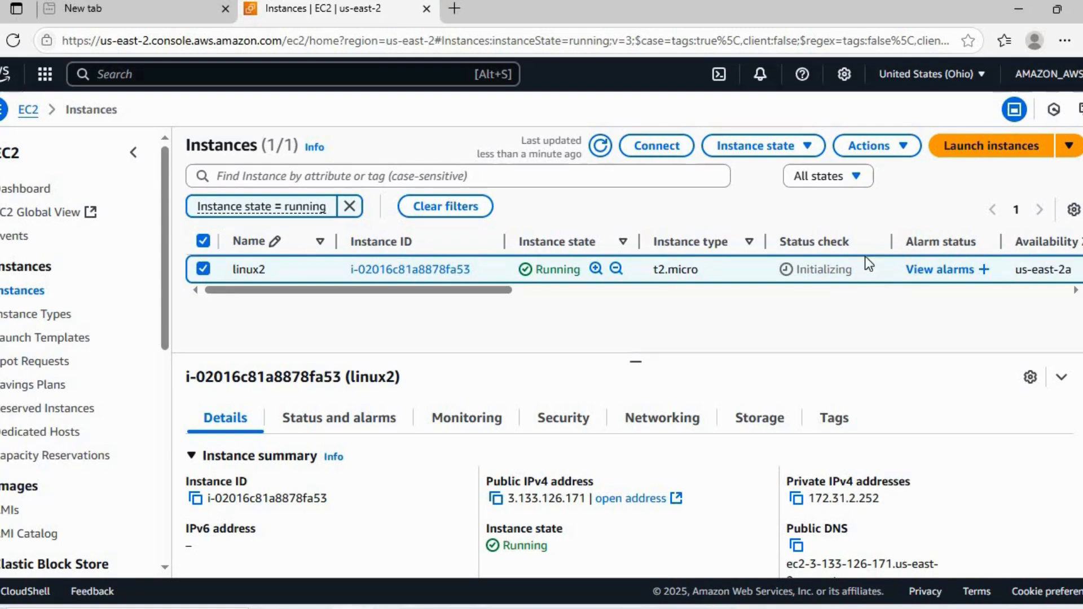
Refresh the list of running instances and select linux2 again to check its status.
{"action": "left_click", "coordinate": [604, 149]}
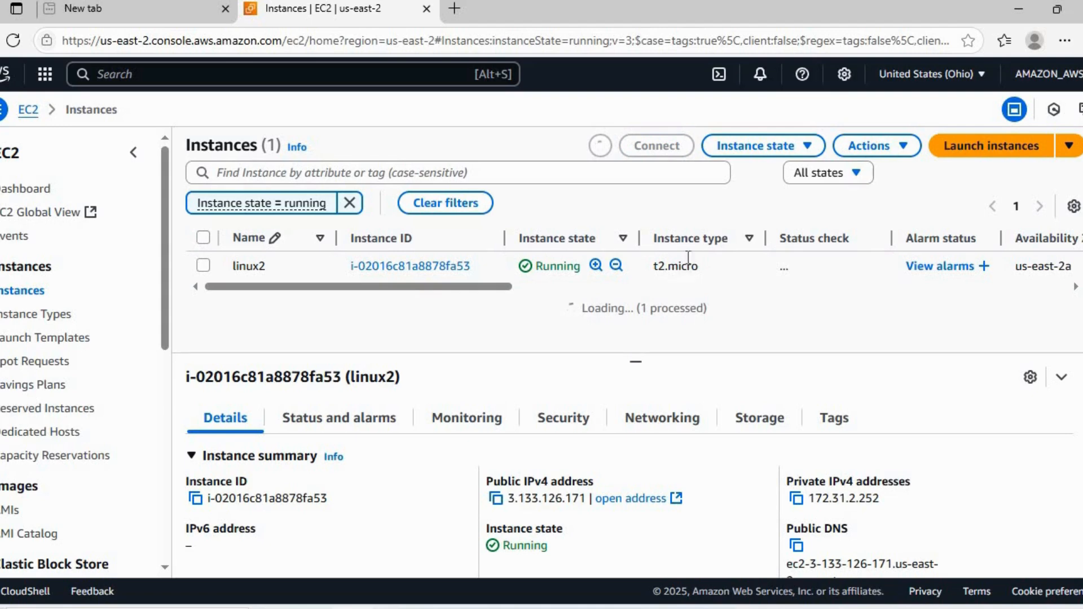
{"action": "left_click", "coordinate": [661, 265]}
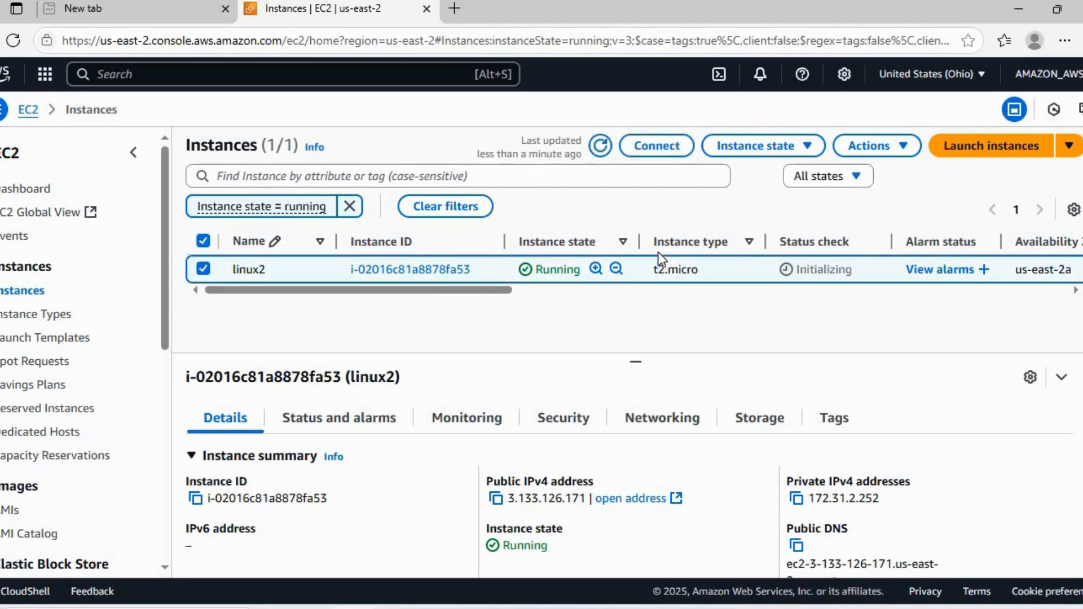